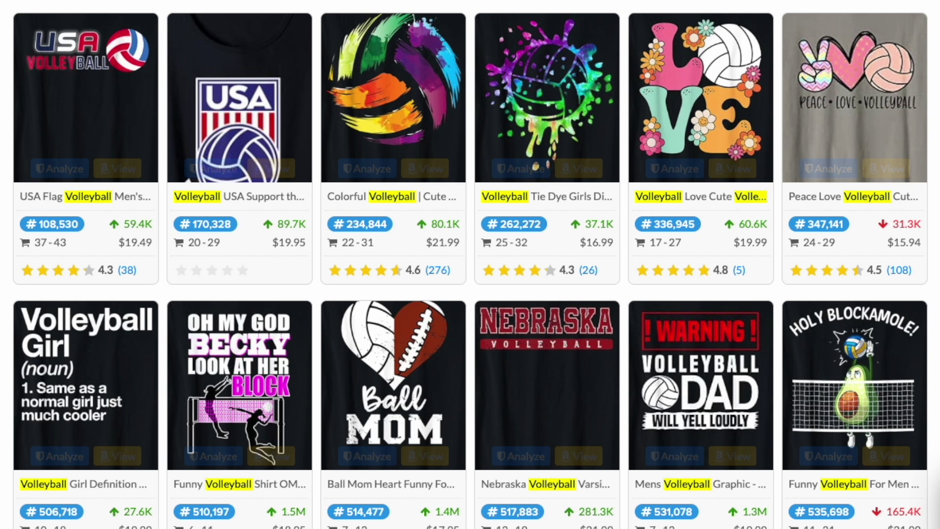
scroll(903, 301, down, 2)
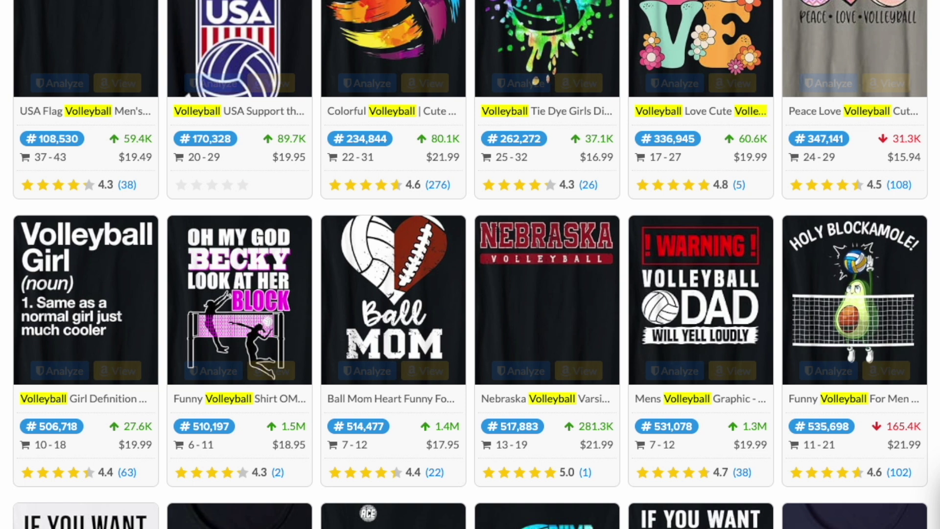
scroll(525, 261, down, 2)
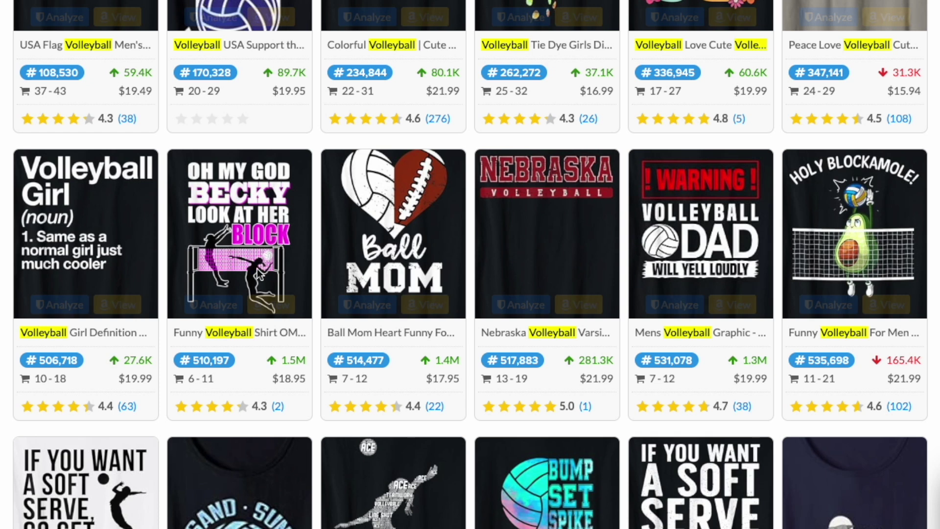
scroll(372, 272, down, 6)
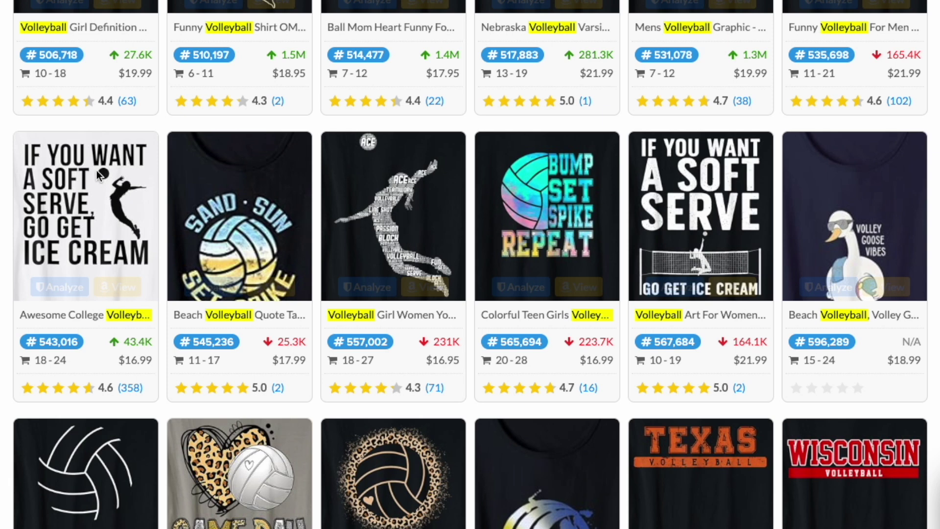
scroll(931, 176, down, 4)
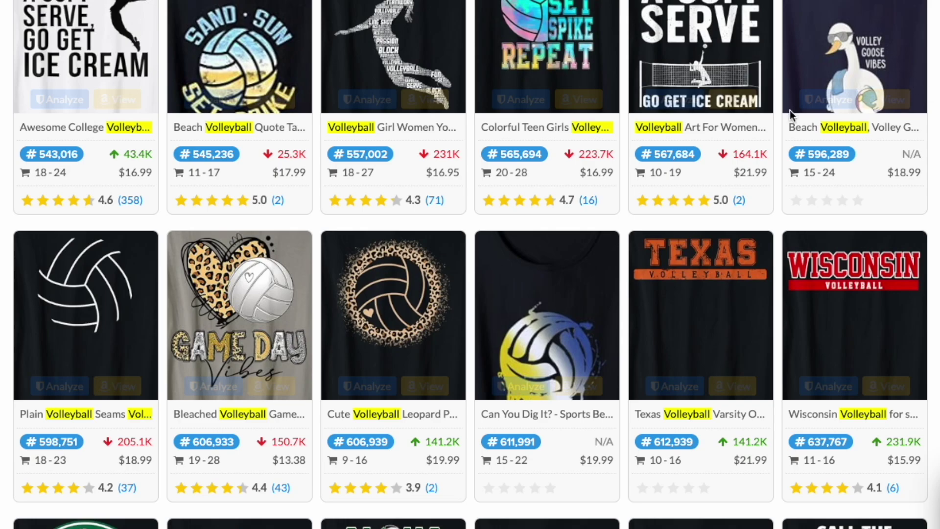
scroll(533, 318, down, 5)
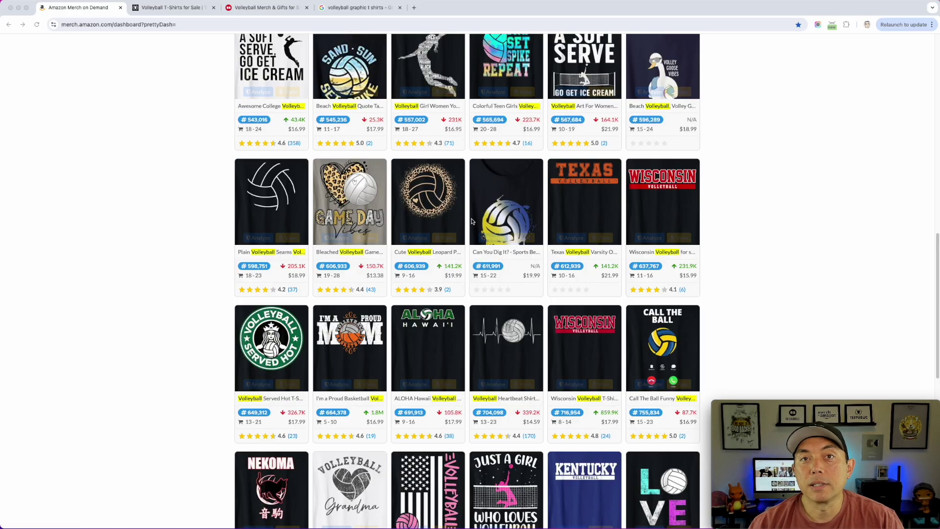
scroll(468, 298, down, 2)
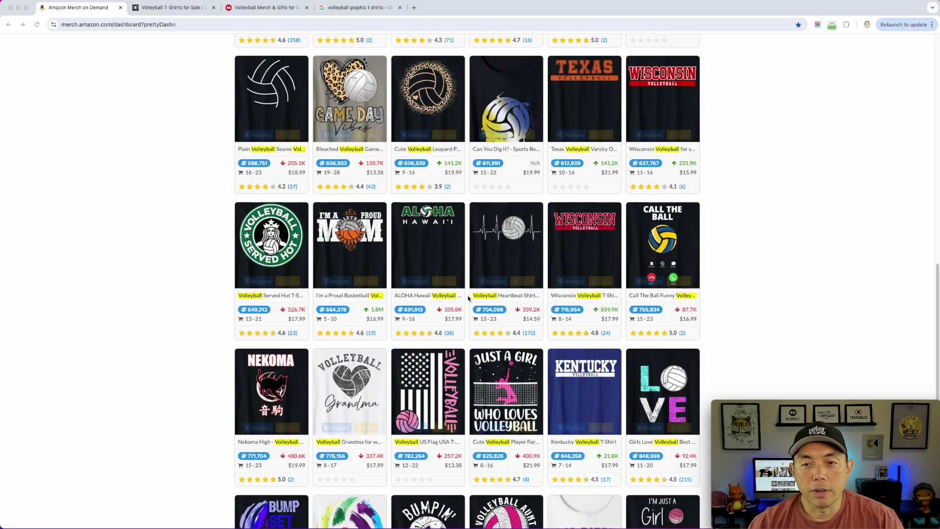
scroll(468, 298, down, 3)
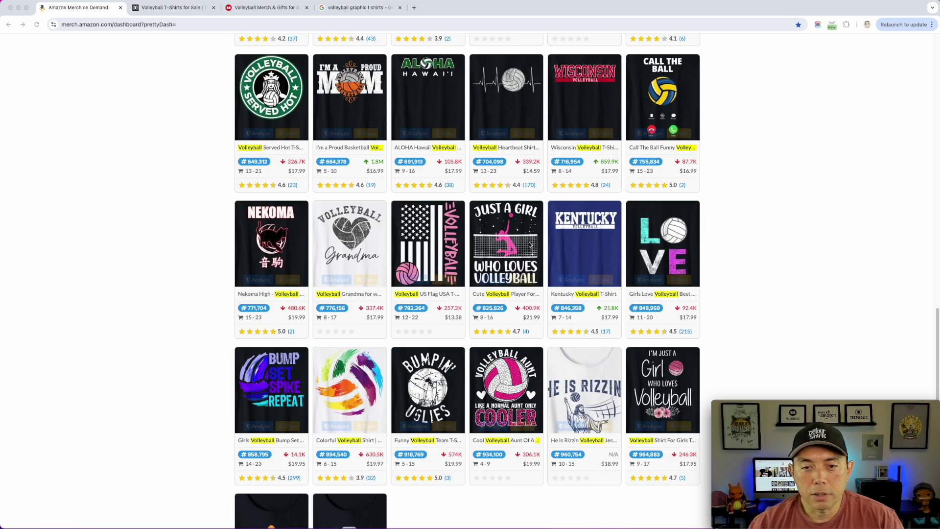
scroll(530, 245, down, 1)
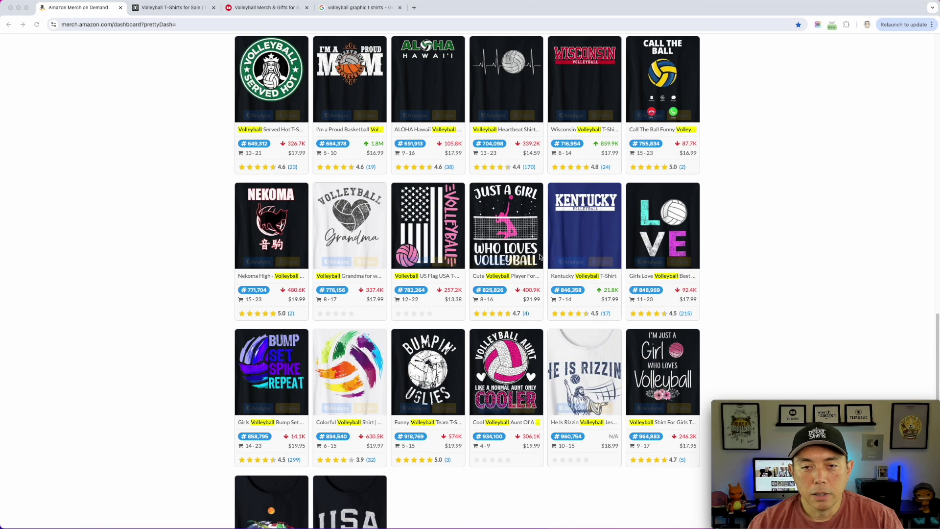
scroll(541, 256, down, 2)
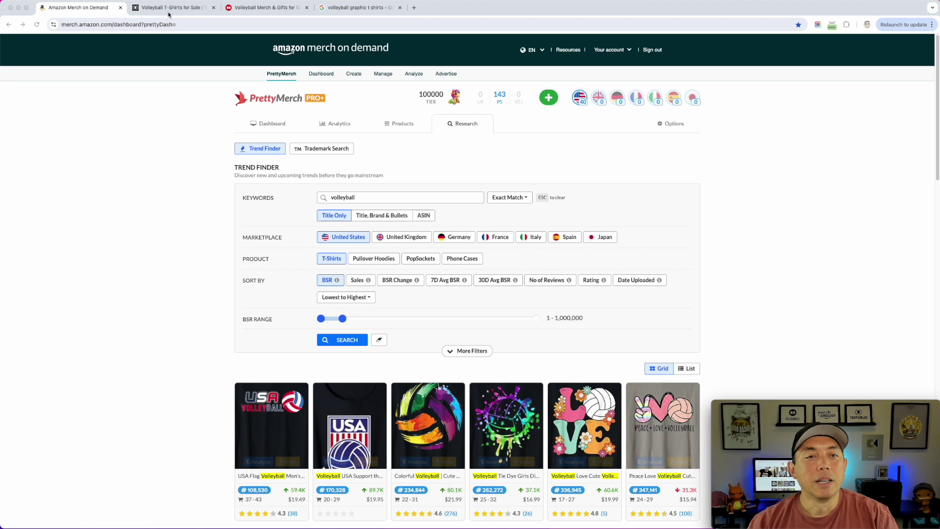
- Browse TeePublic's popular volleyball T-shirt designs, priced at $23 across 50 pages
click(168, 11)
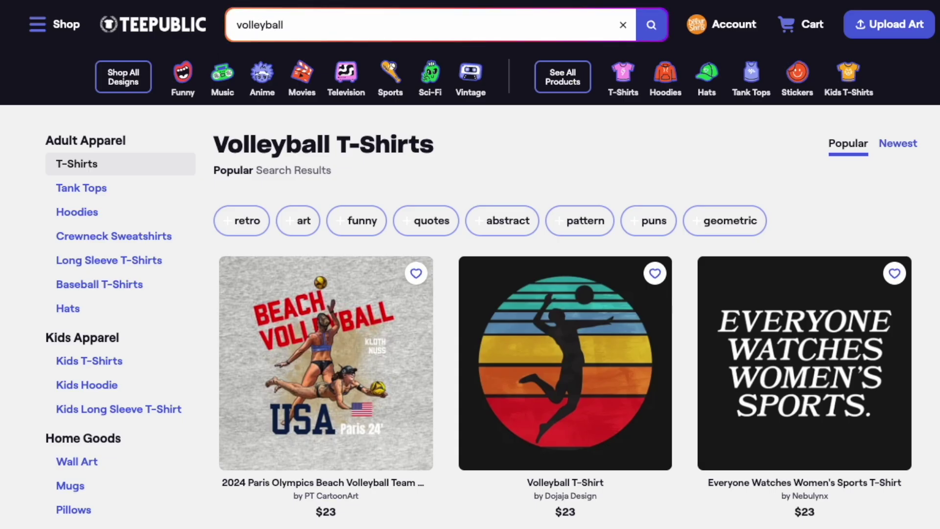
scroll(272, 96, down, 5)
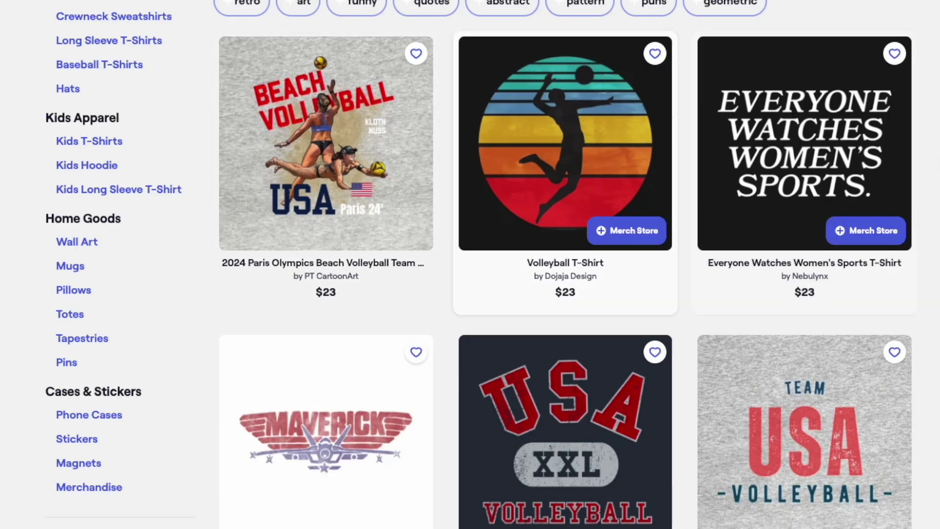
scroll(832, 146, down, 6)
scroll(917, 269, down, 4)
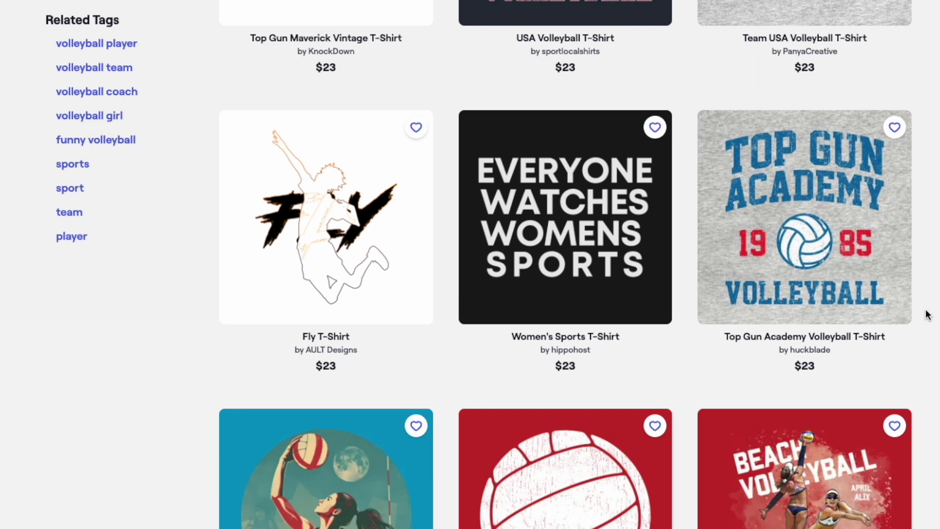
scroll(916, 270, down, 4)
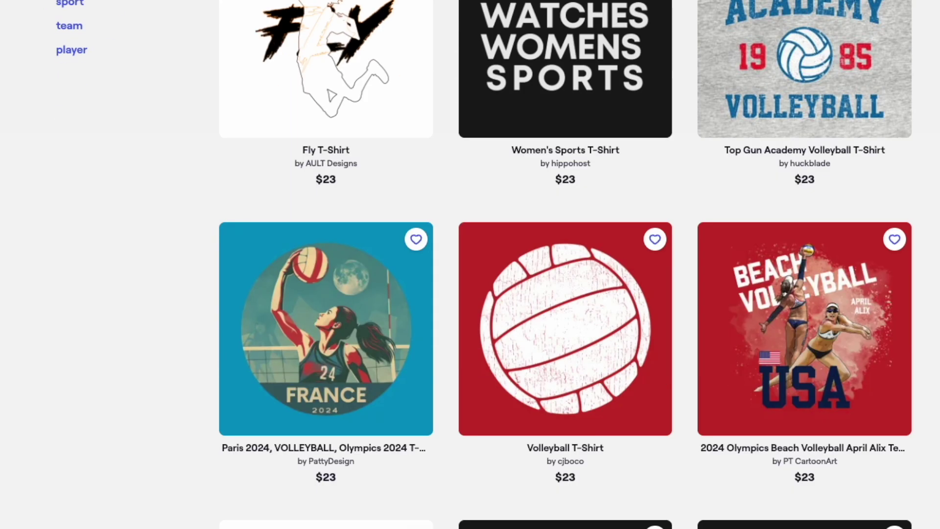
scroll(827, 212, down, 2)
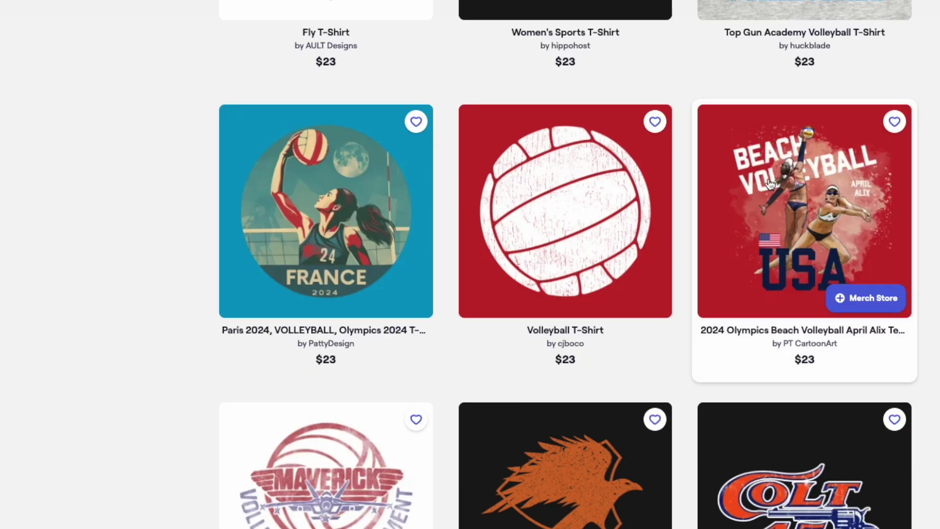
scroll(773, 183, down, 2)
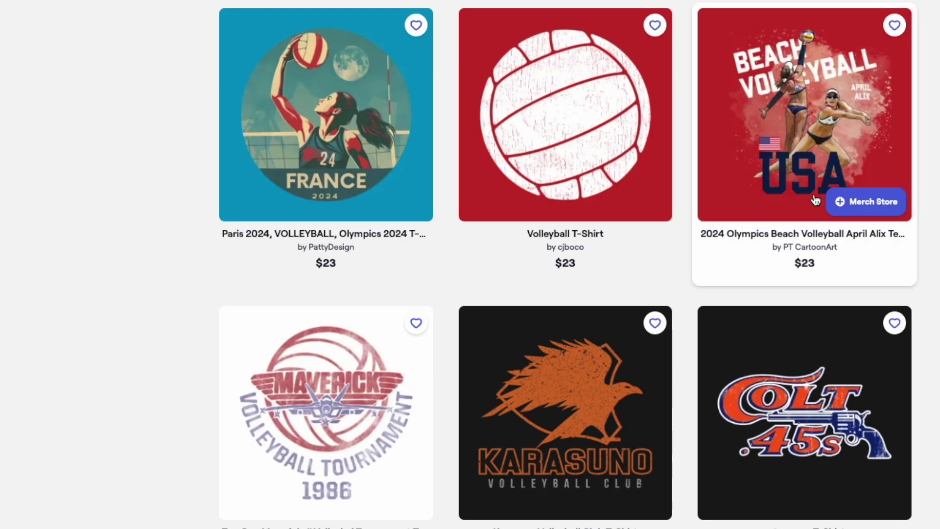
scroll(791, 168, down, 8)
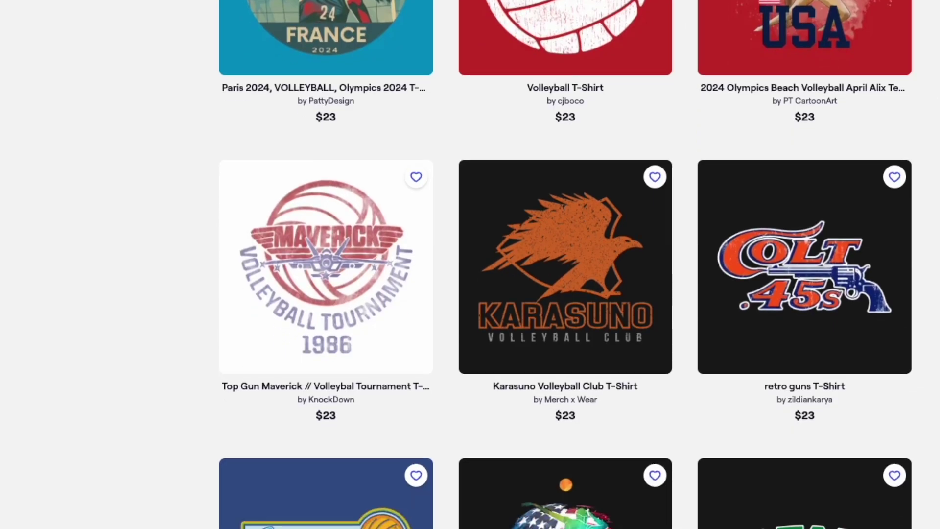
scroll(522, 325, down, 3)
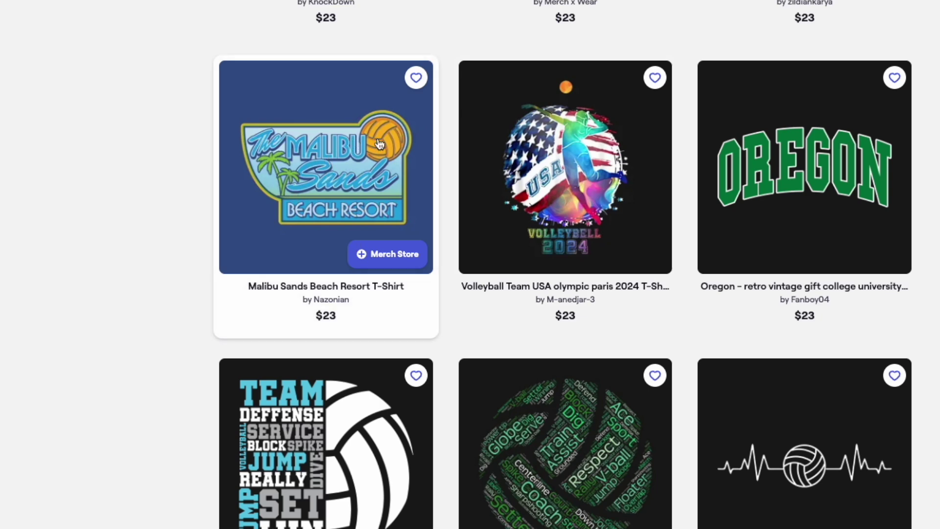
scroll(363, 171, down, 4)
scroll(386, 206, down, 1)
scroll(385, 205, down, 1)
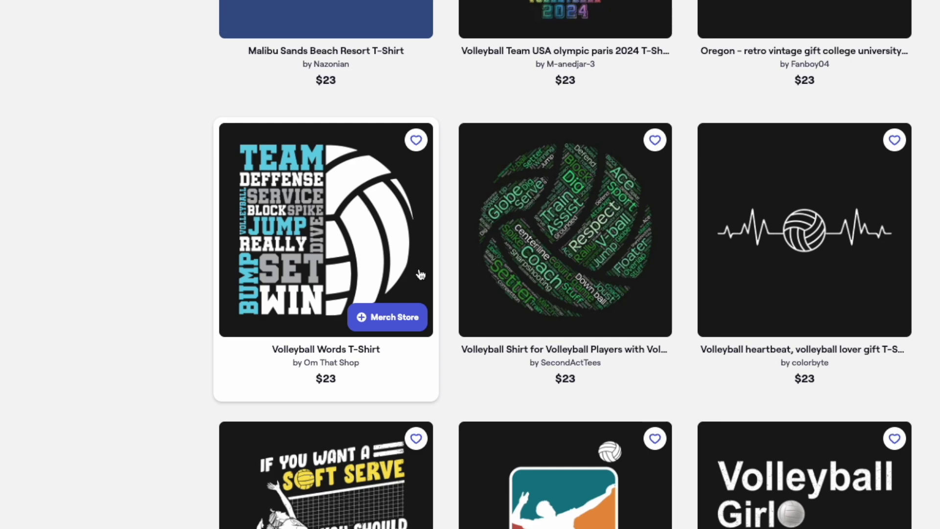
scroll(365, 261, down, 5)
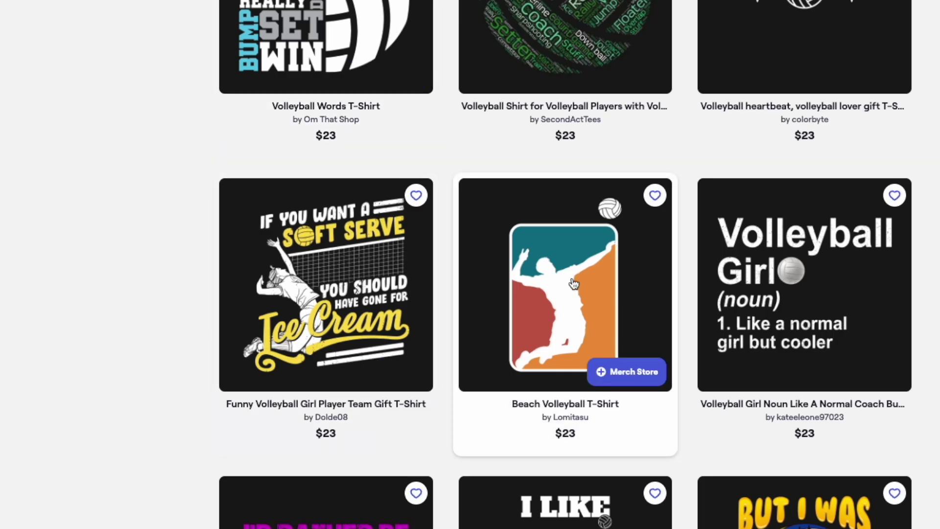
scroll(914, 204, down, 14)
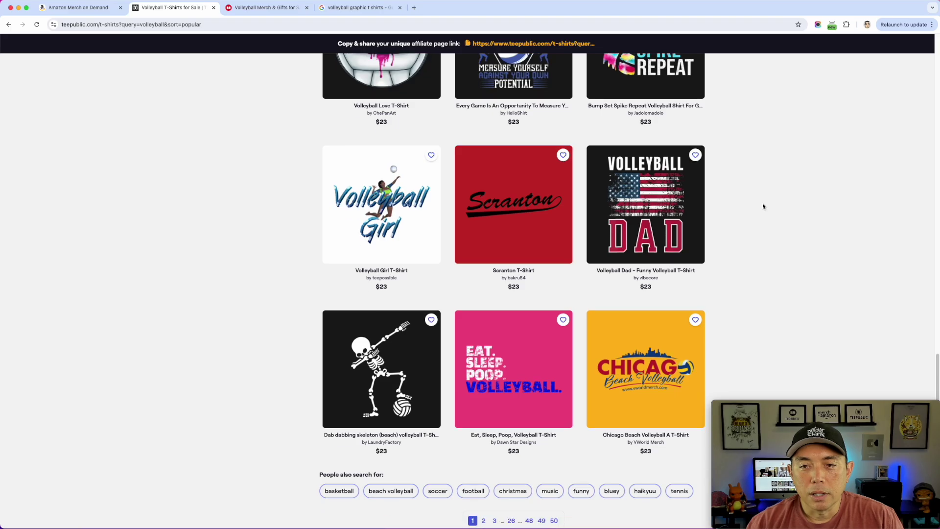
scroll(762, 203, down, 1)
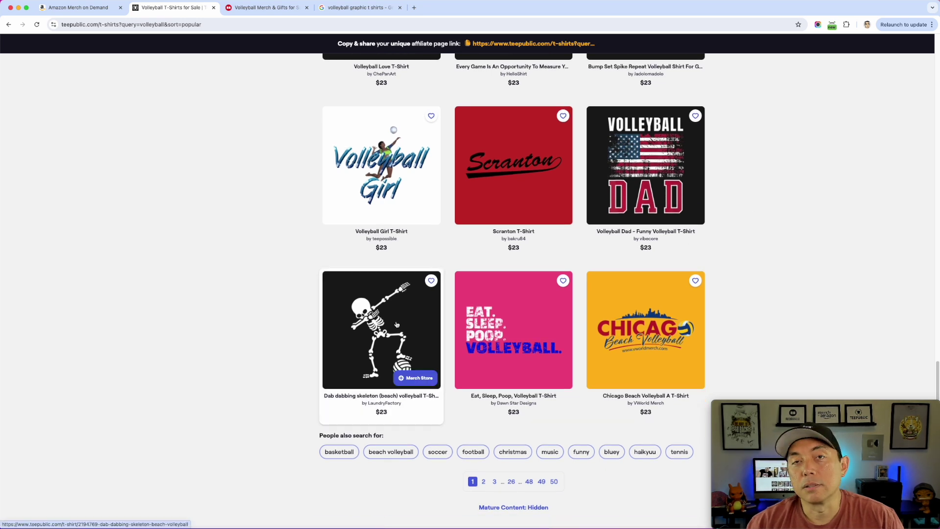
scroll(788, 274, up, 20)
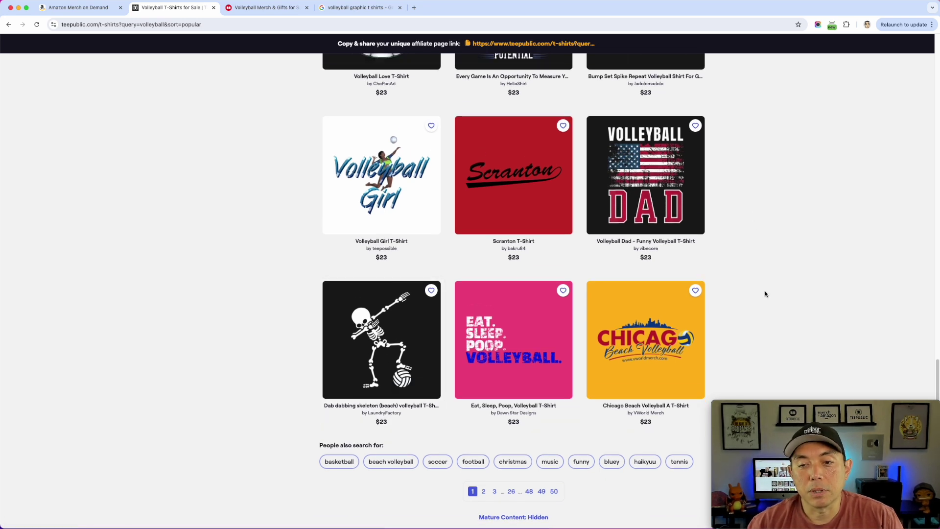
scroll(762, 296, up, 10)
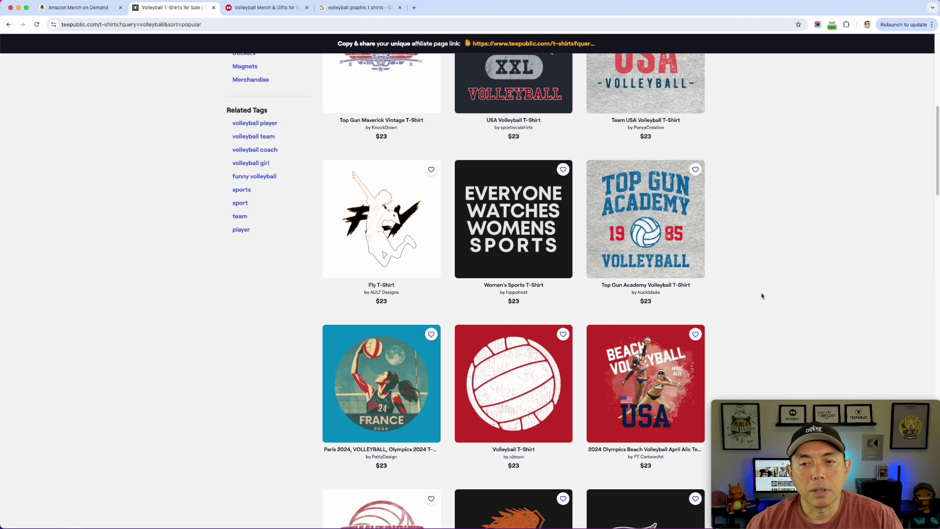
scroll(762, 295, down, 20)
scroll(762, 295, down, 3)
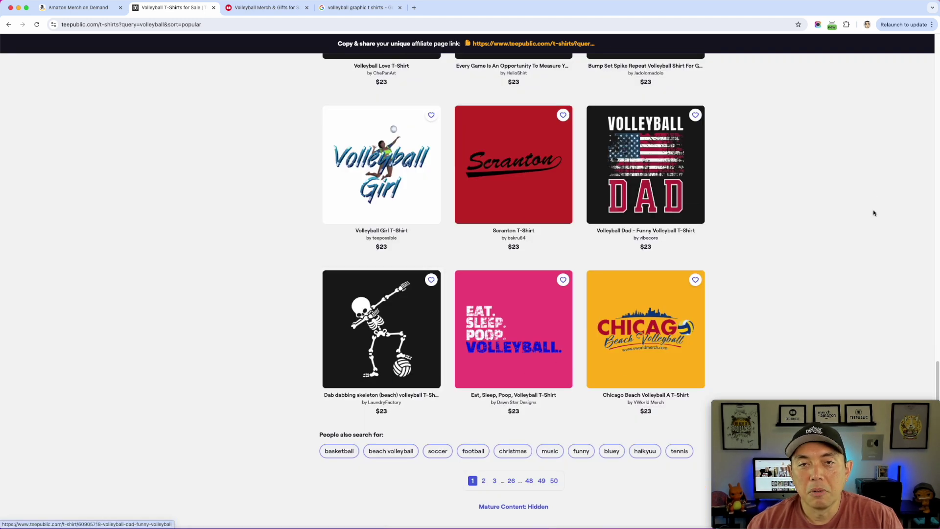
scroll(770, 285, up, 15)
scroll(771, 285, up, 10)
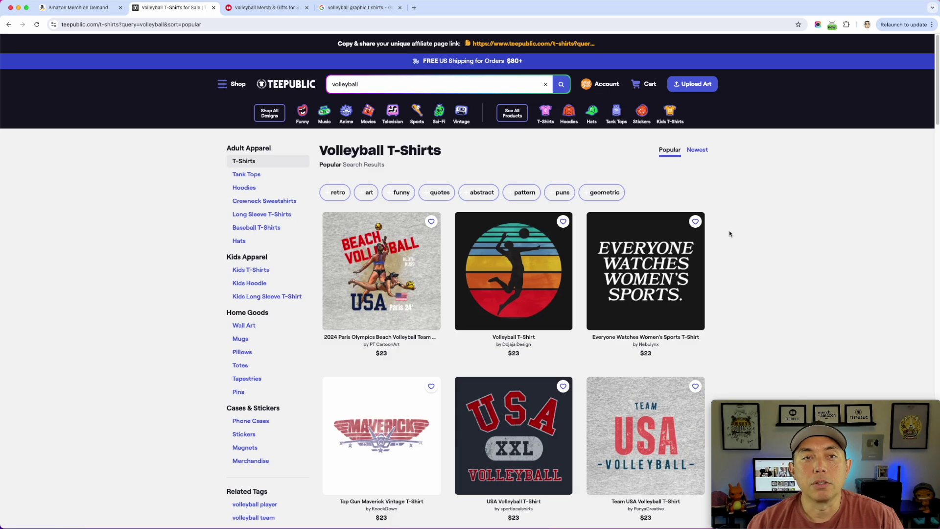
- Browse Redbubble's best-selling volleyball designs, then go to the Google Images 'volleyball graphic t shirts' results
click(244, 7)
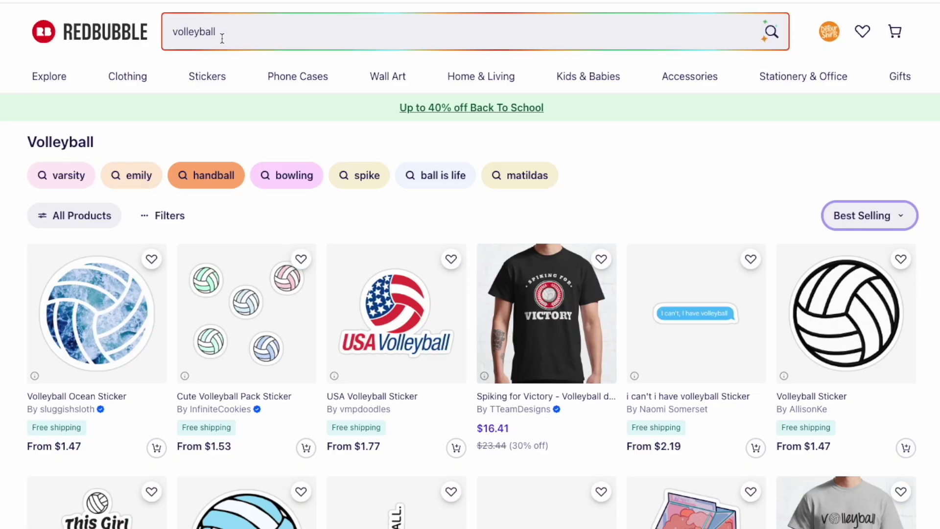
scroll(298, 57, down, 1)
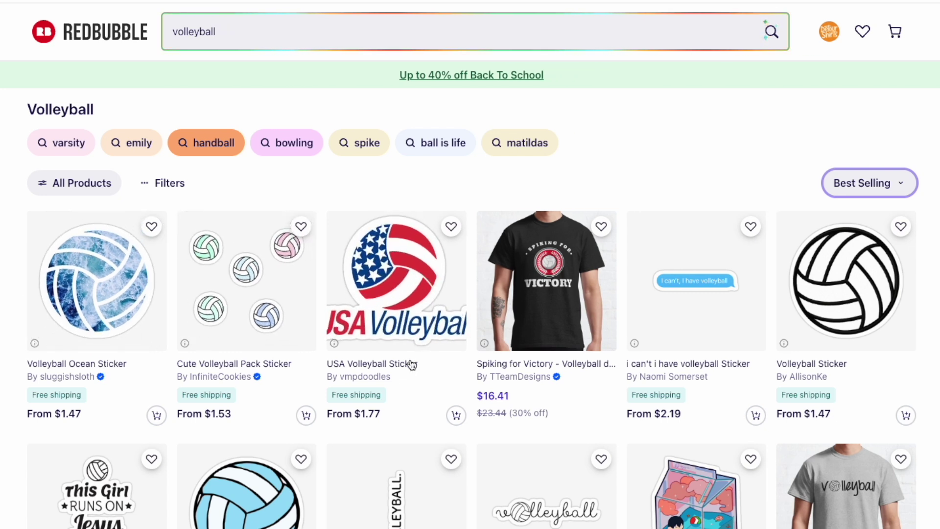
scroll(400, 288, down, 9)
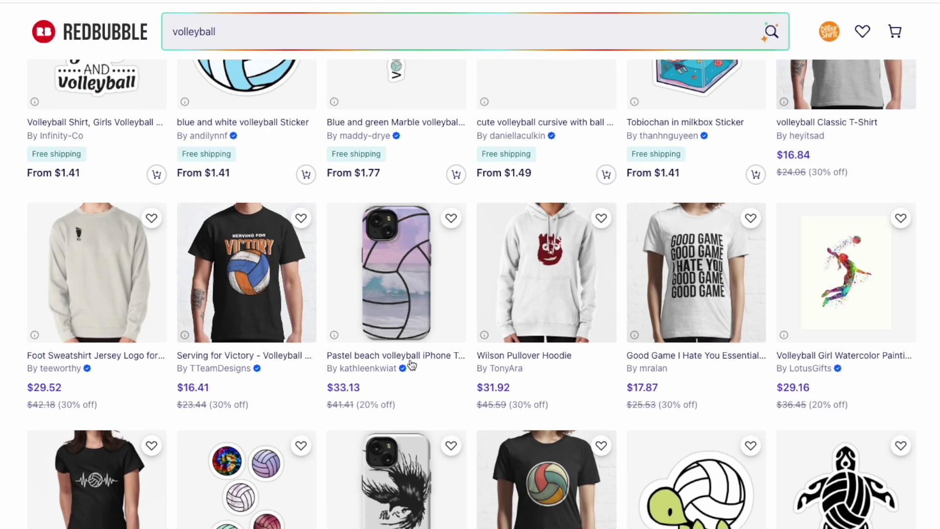
scroll(653, 451, down, 4)
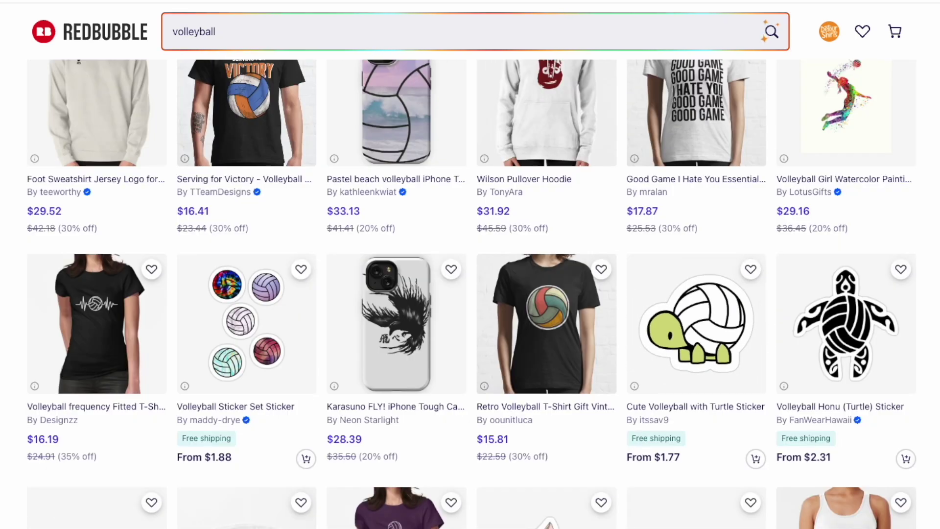
scroll(654, 450, down, 10)
scroll(255, 354, down, 15)
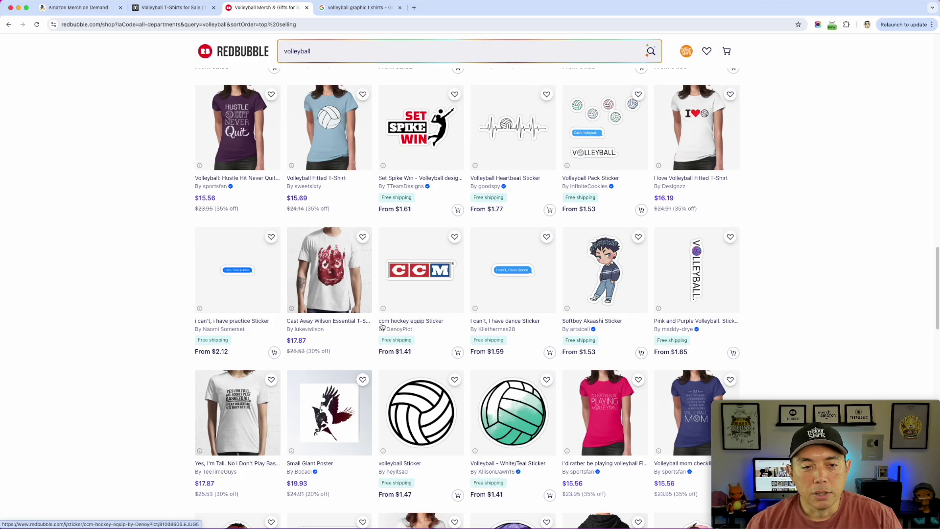
scroll(382, 326, down, 1)
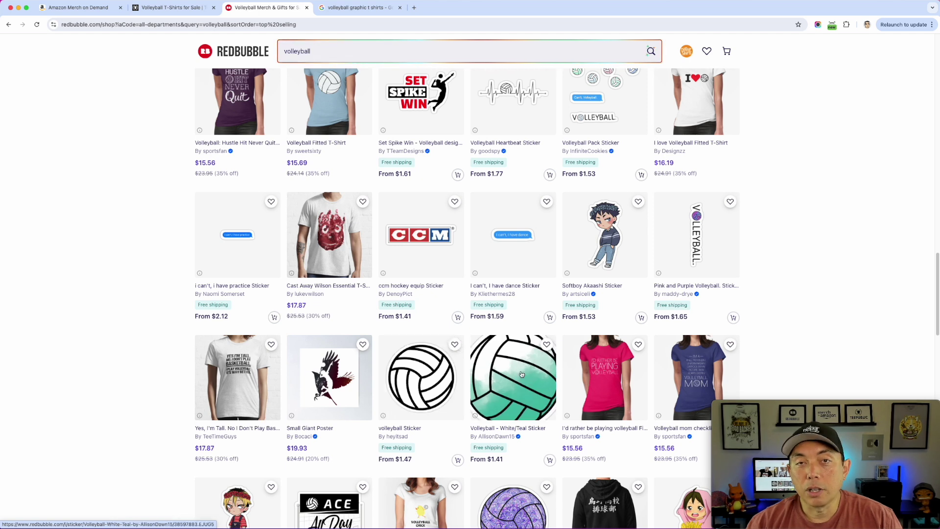
scroll(524, 362, down, 1)
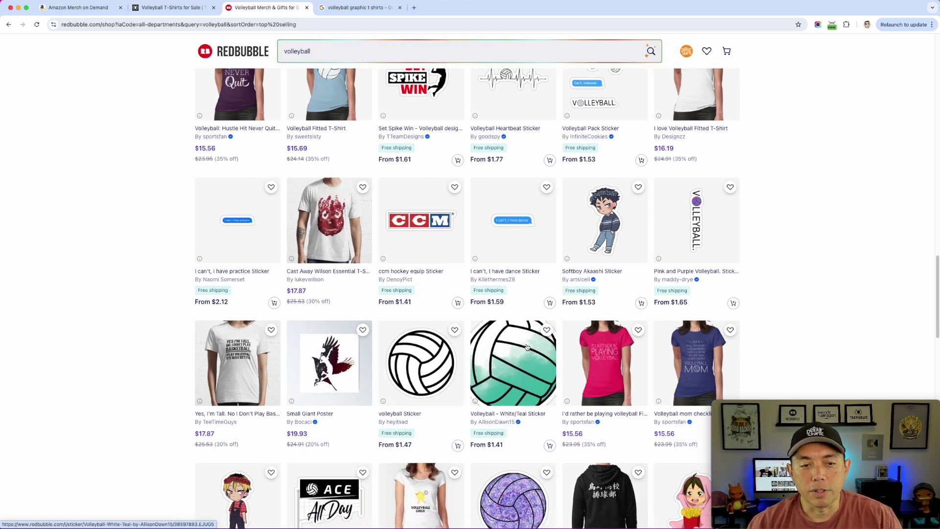
scroll(526, 346, down, 10)
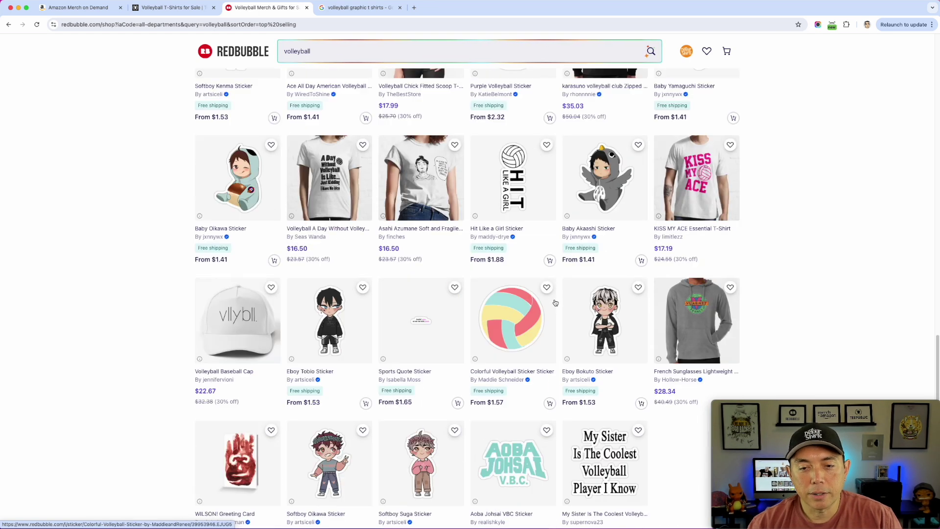
scroll(539, 343, down, 2)
scroll(492, 384, up, 10)
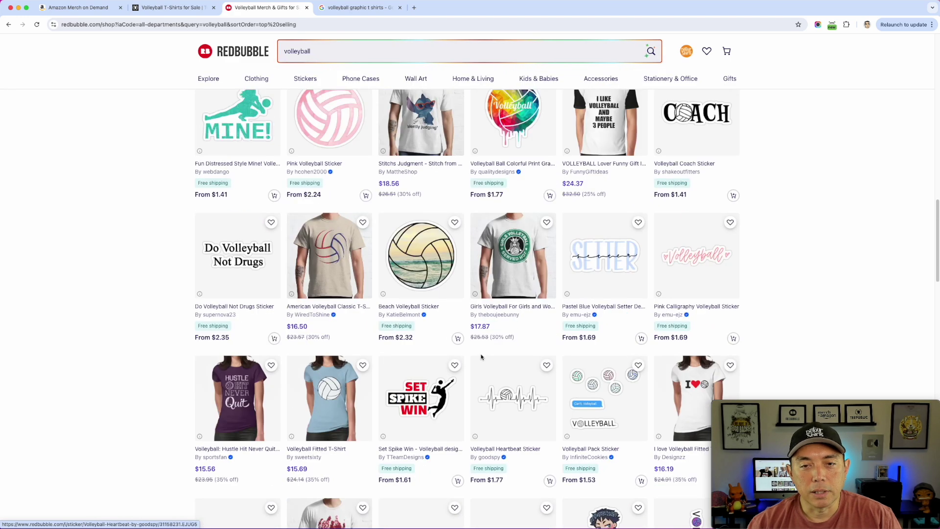
scroll(481, 357, up, 10)
click(351, 8)
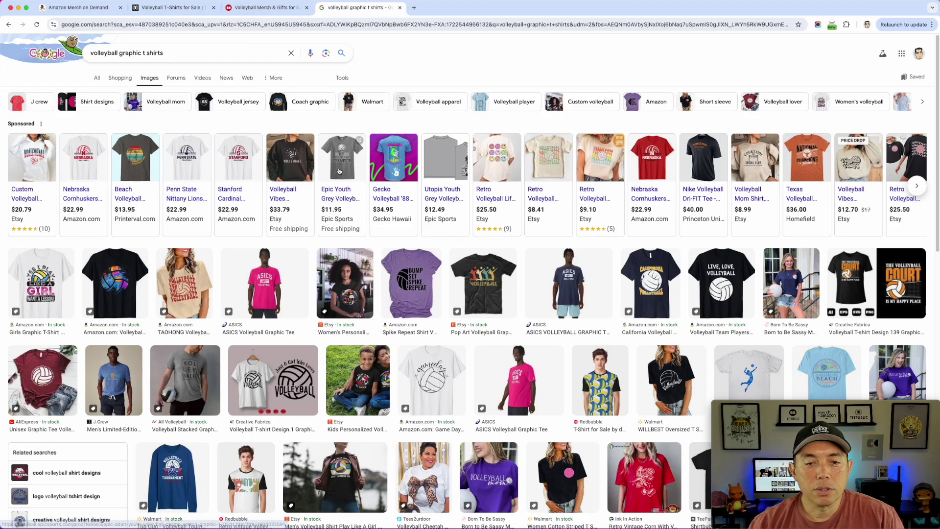
- Preview the black multicoloured volleyball shirt among the Google Images results
scroll(269, 154, down, 3)
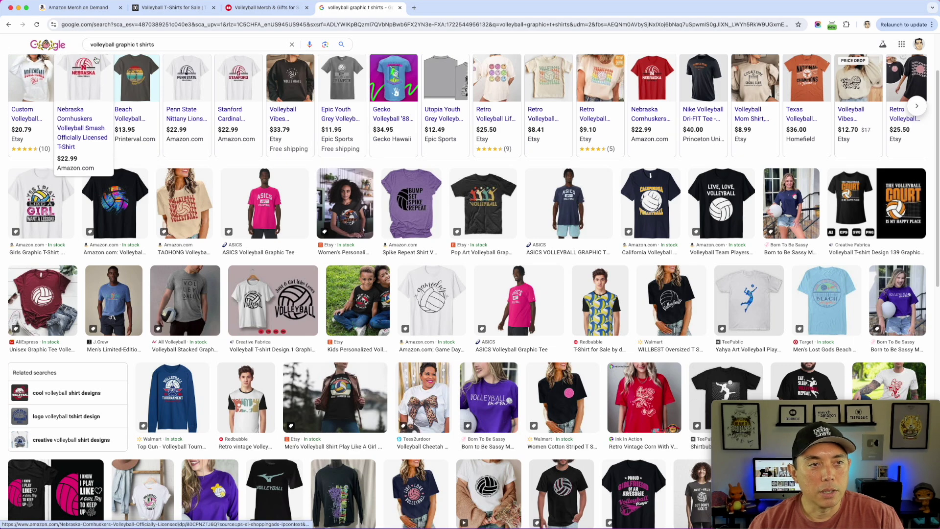
scroll(129, 95, down, 2)
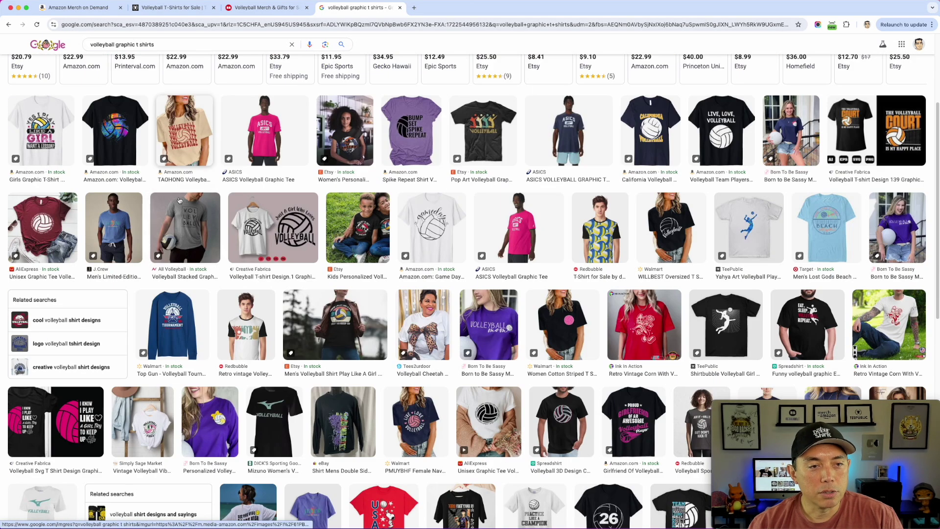
click(118, 137)
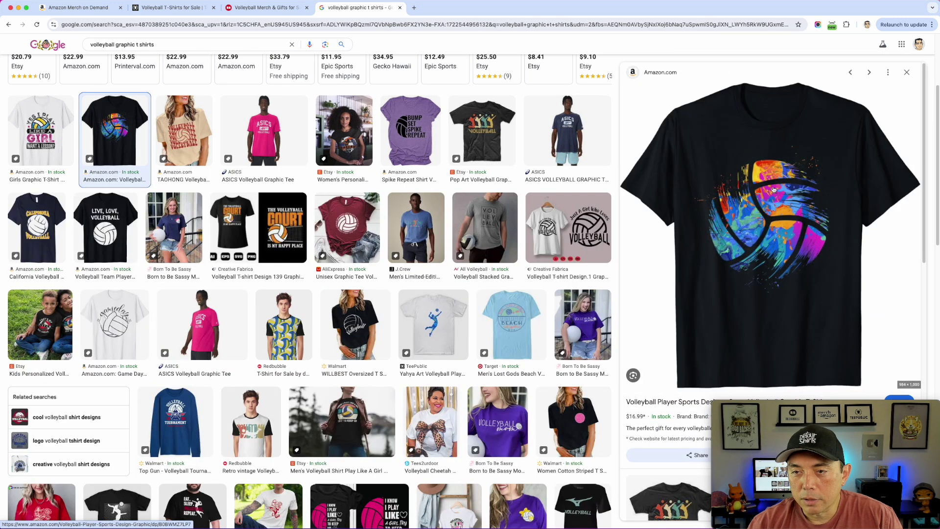
click(906, 72)
- Look through more volleyball graphic shirts from Etsy, Amazon, Creative Fabrica and Redbubble
scroll(671, 262, down, 3)
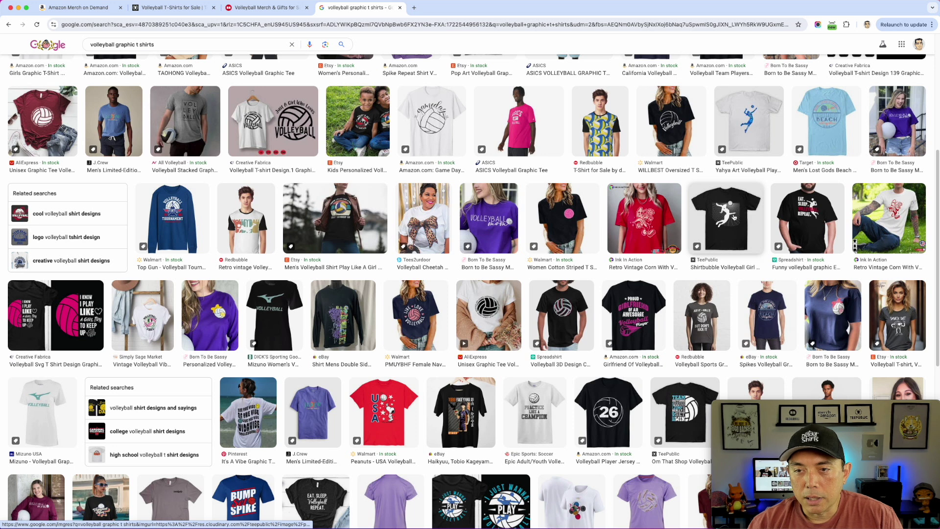
scroll(268, 277, down, 1)
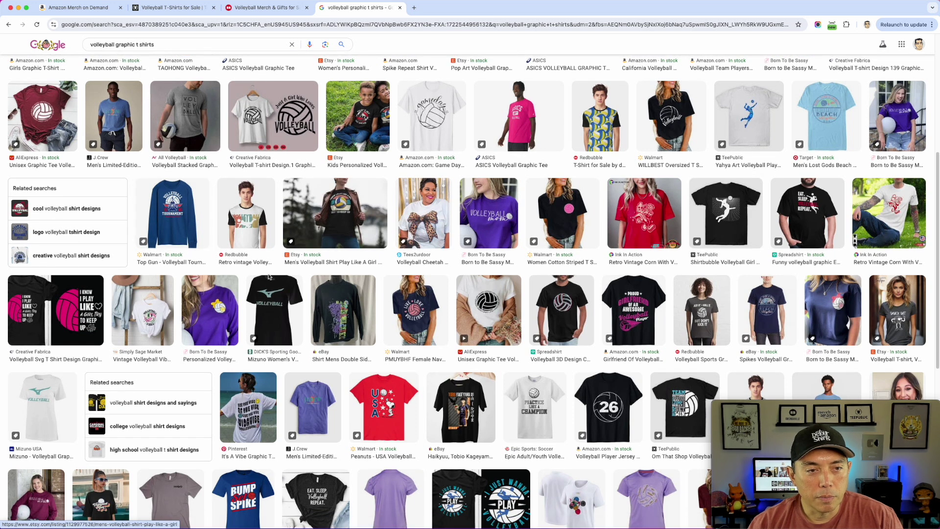
scroll(268, 277, down, 6)
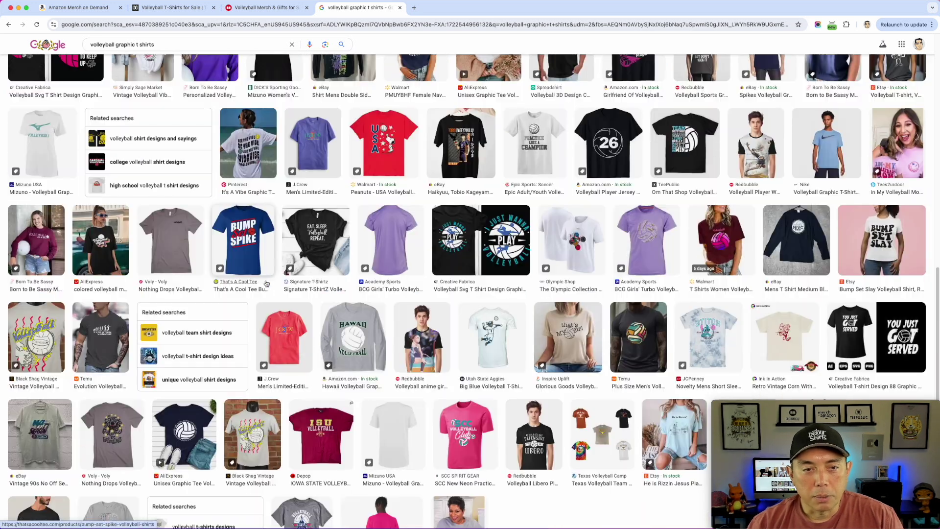
scroll(267, 283, down, 1)
scroll(480, 249, down, 3)
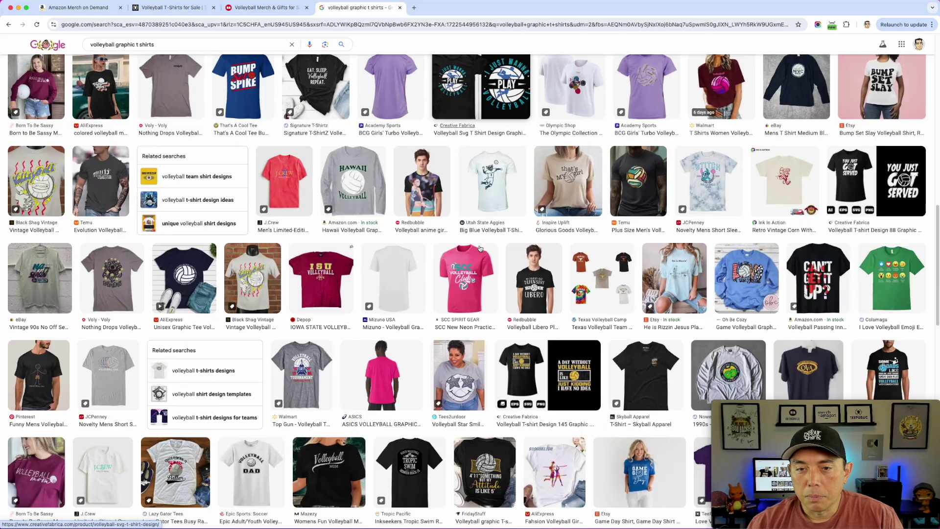
scroll(480, 249, down, 3)
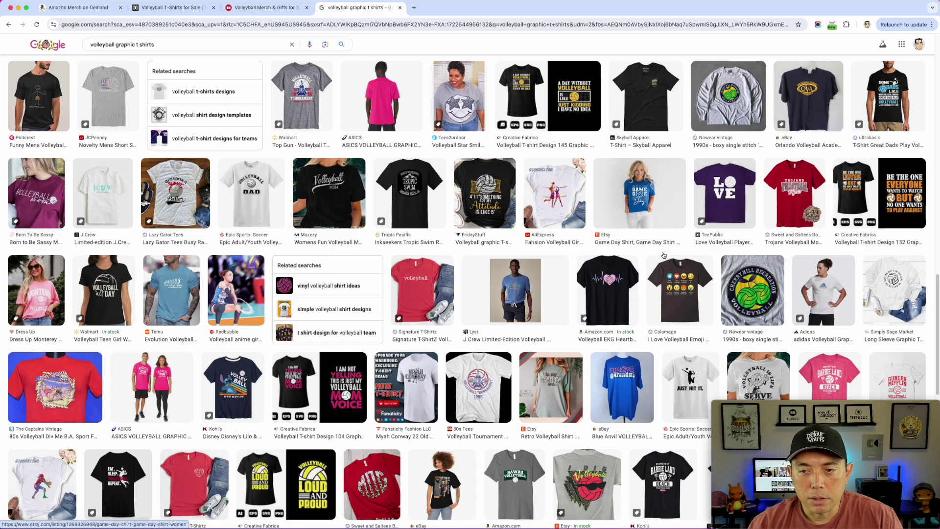
scroll(663, 255, down, 4)
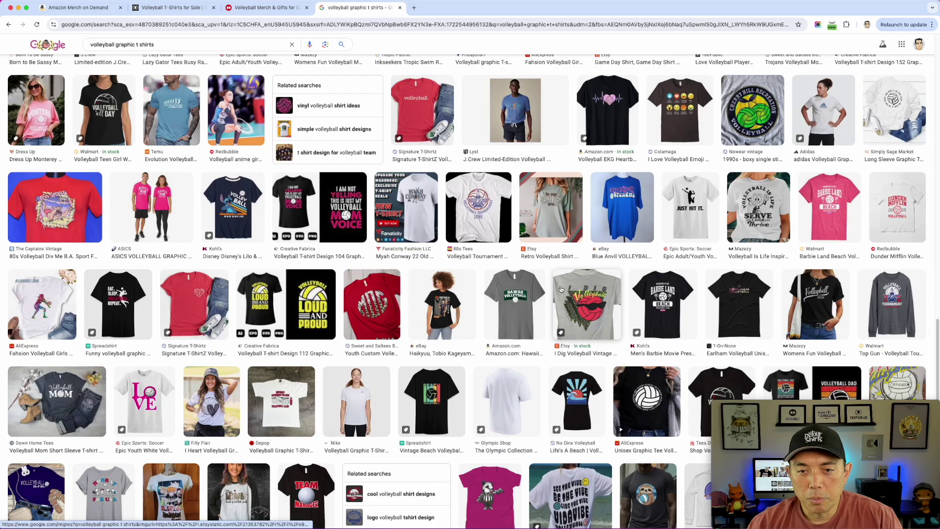
scroll(561, 303, down, 2)
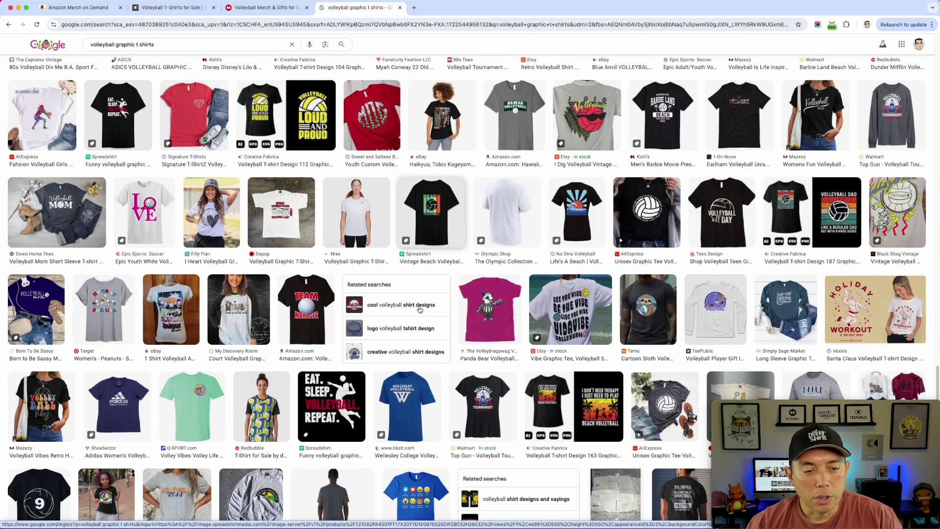
scroll(419, 310, down, 3)
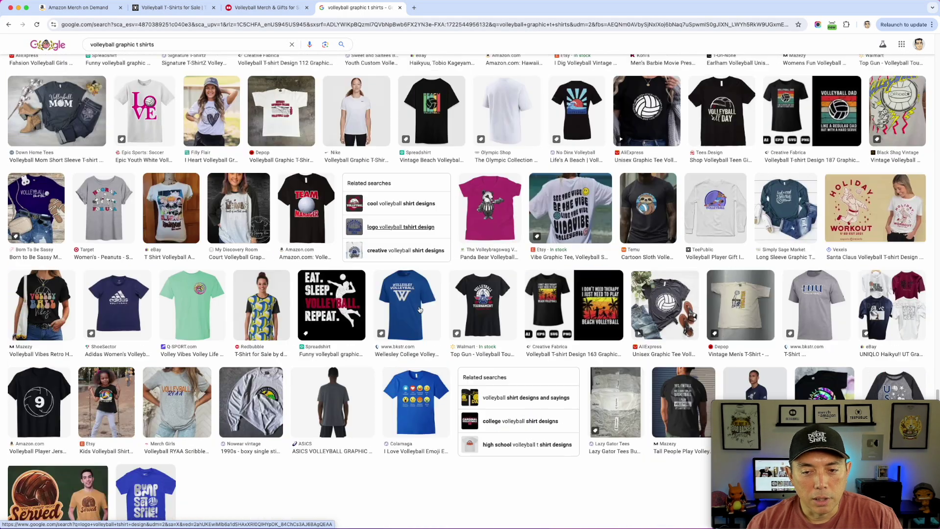
scroll(420, 309, down, 5)
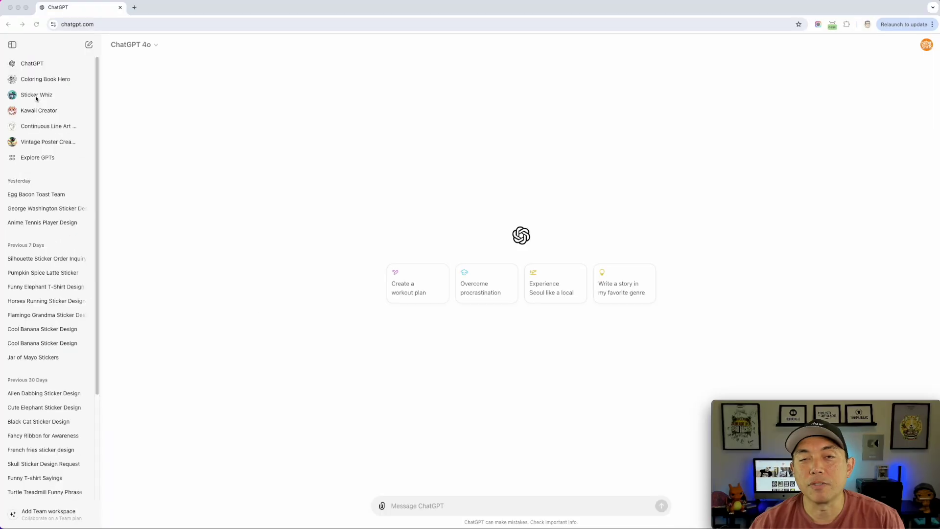
- Search the Explore GPTs directory for 'sticker whiz'
click(25, 160)
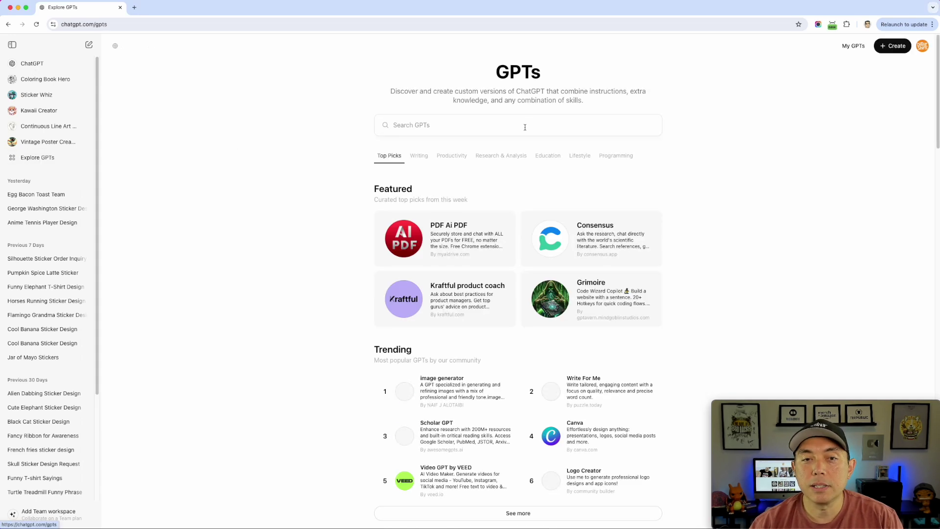
click(426, 127)
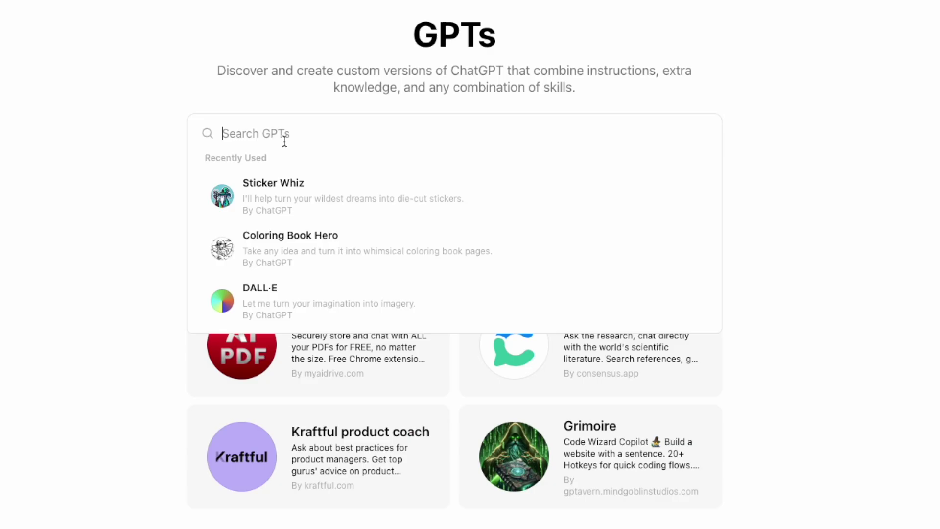
text(icket)
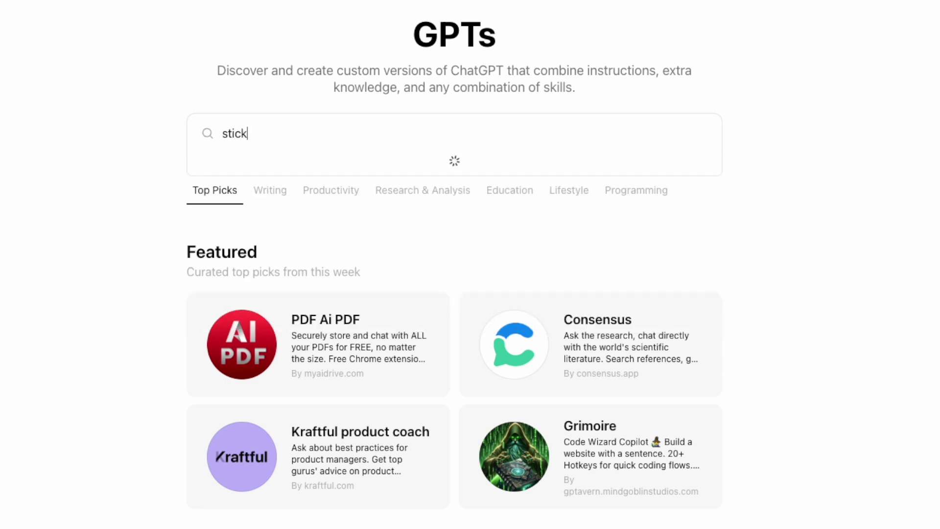
text( whiz)
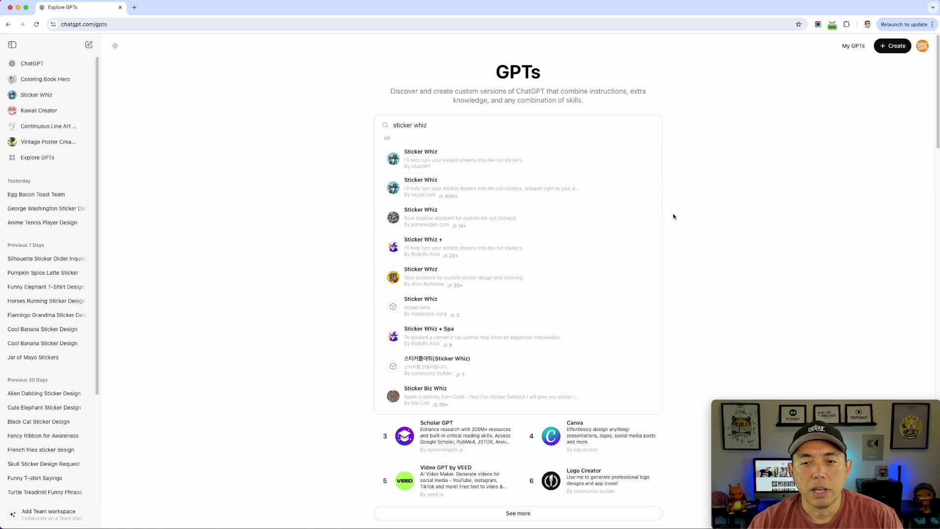
- Expand the list of GPTs made by ChatGPT and open a Sticker Whiz chat
click(712, 213)
scroll(692, 238, down, 3)
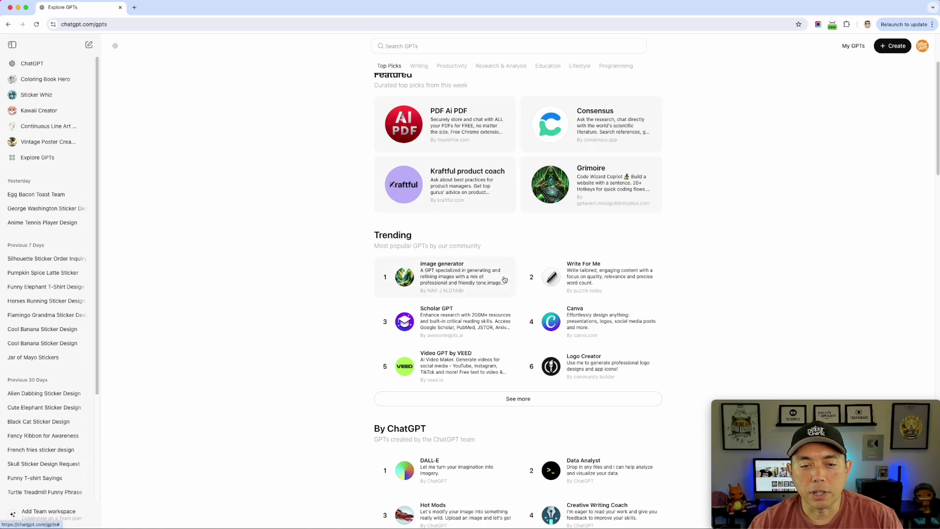
scroll(485, 356, down, 4)
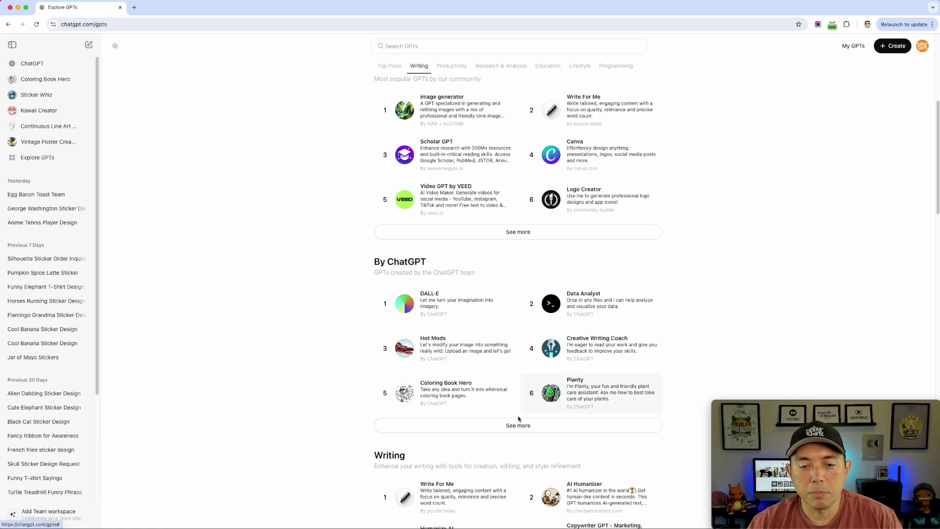
click(530, 431)
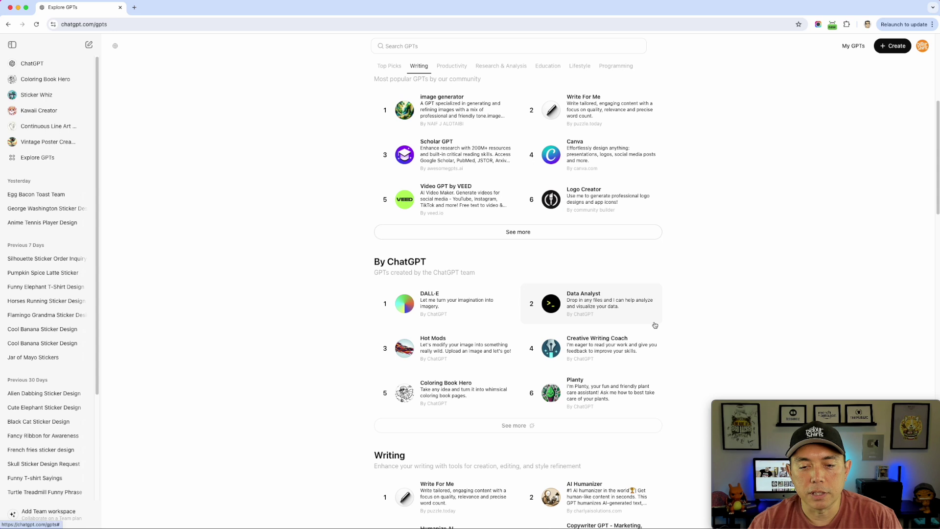
scroll(692, 325, down, 5)
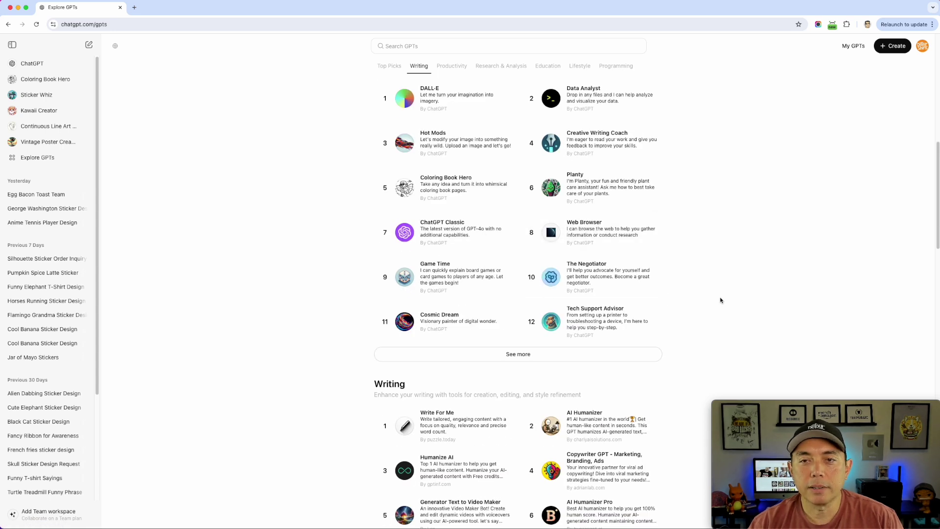
scroll(720, 300, up, 2)
scroll(685, 289, up, 8)
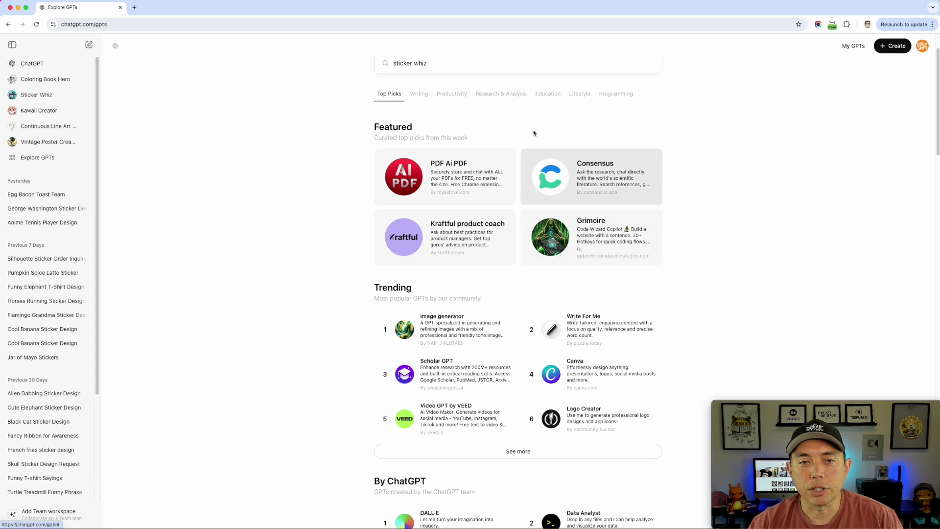
scroll(489, 122, up, 2)
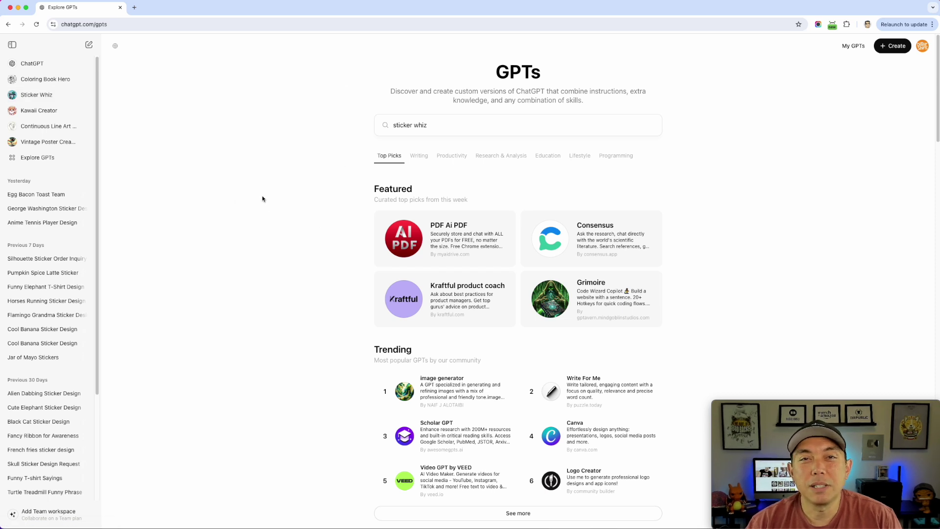
click(28, 98)
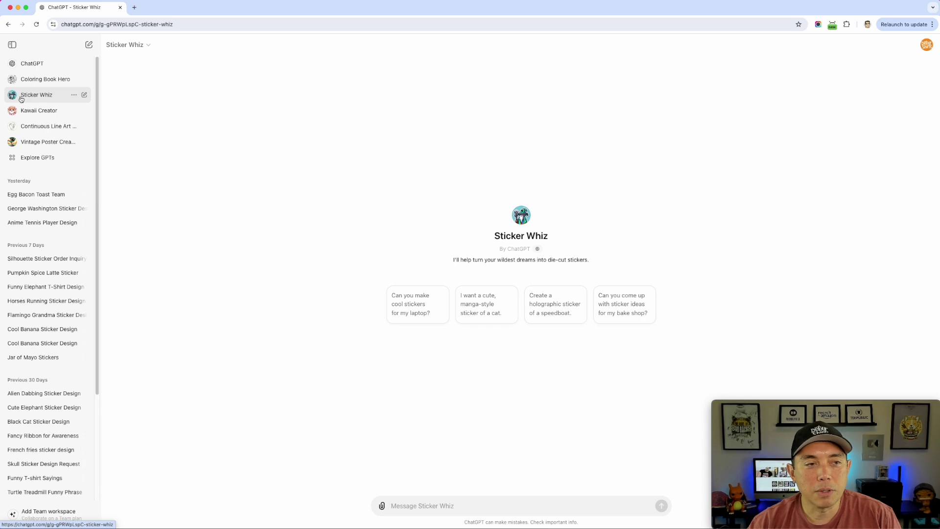
- Paste and send the red, white and blue splatter-paint volleyball sticker prompt
click(413, 506)
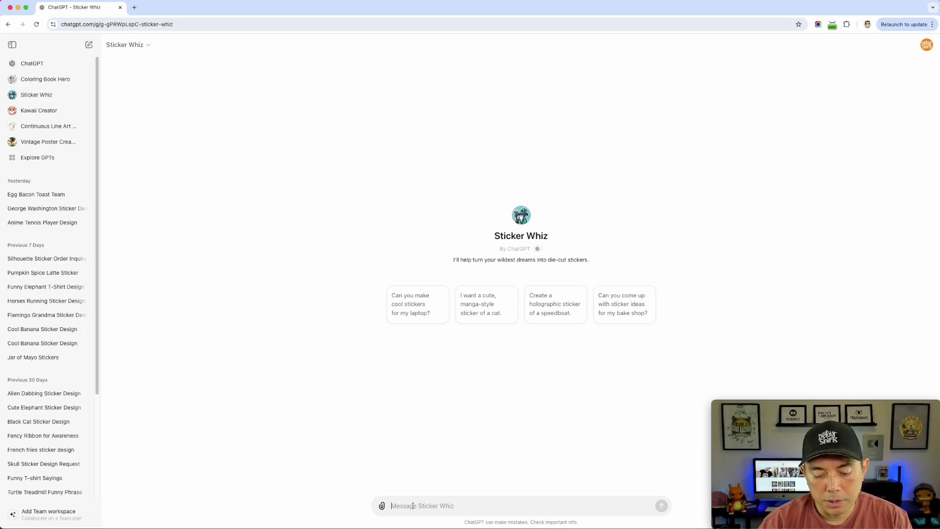
text(A colorful splatter paint design volleyball with red, white and blue)
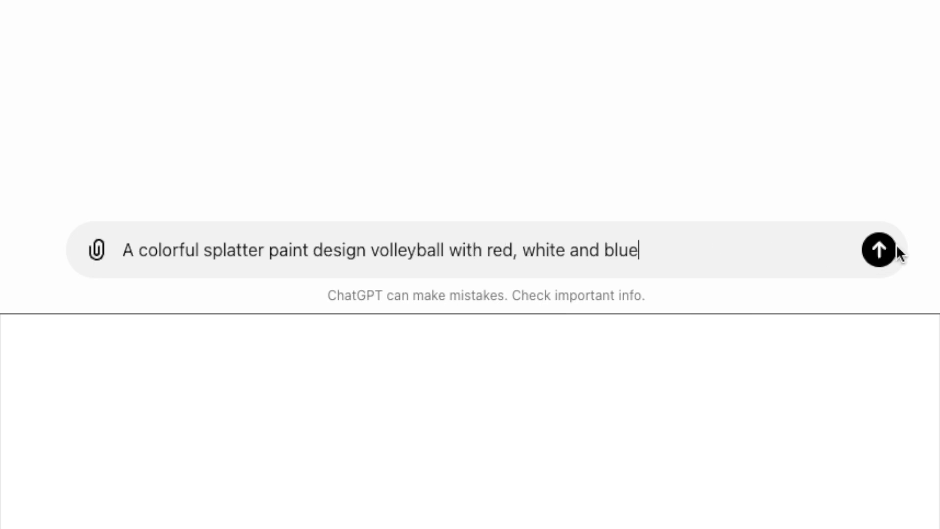
click(880, 251)
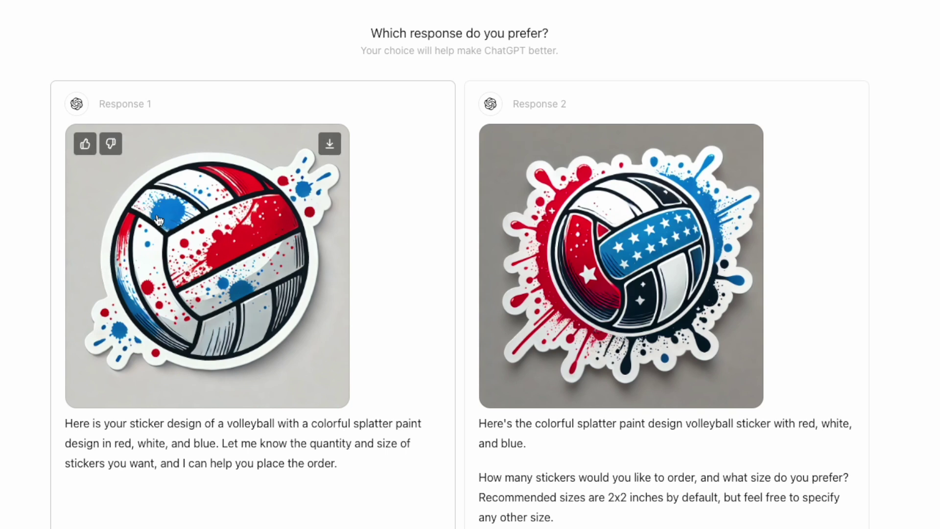
- Prefer Response 1 and view that sticker full size along with its generation prompt
click(84, 145)
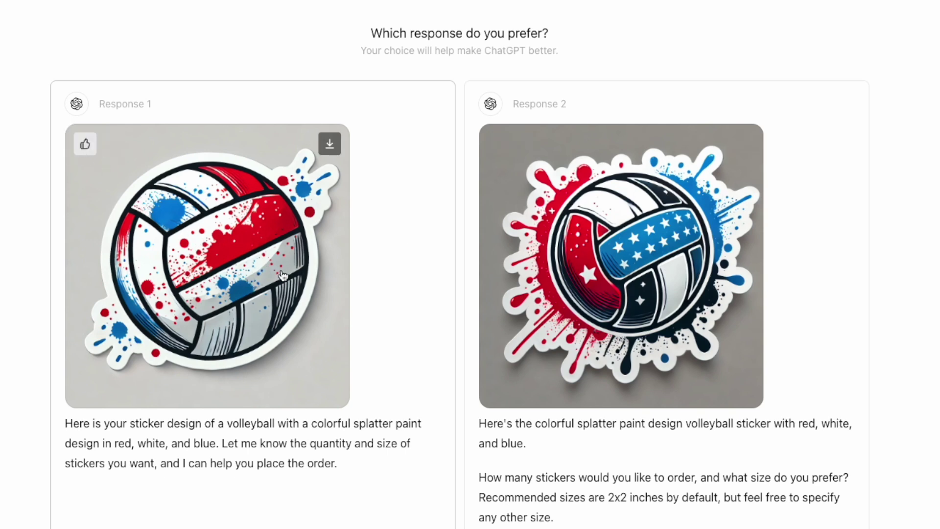
click(271, 245)
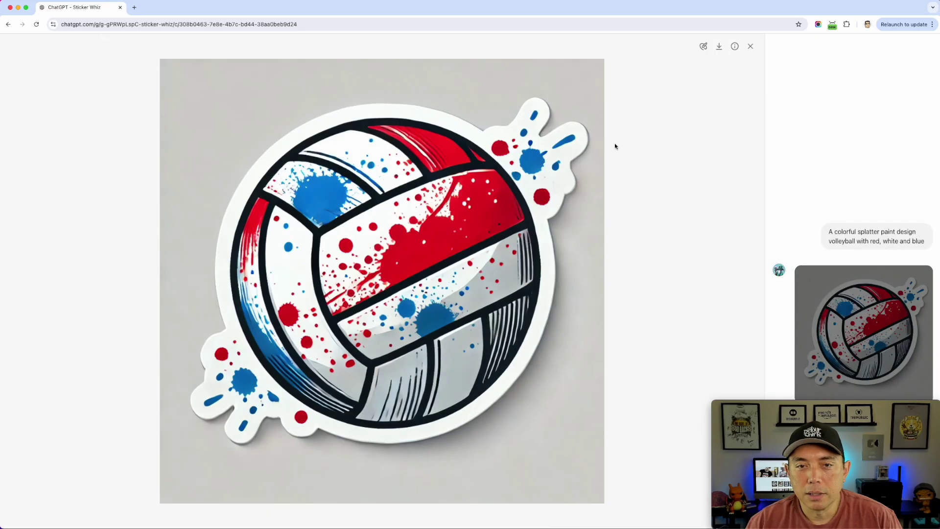
click(734, 46)
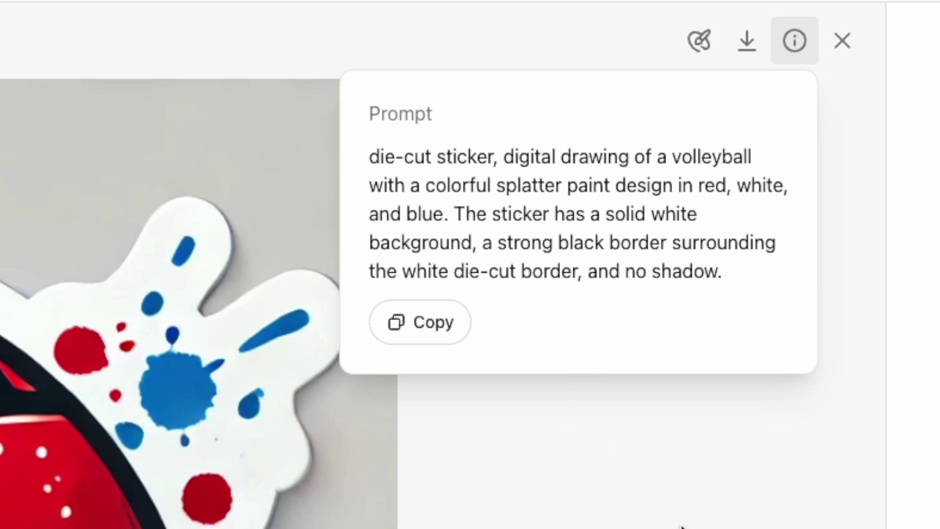
click(841, 41)
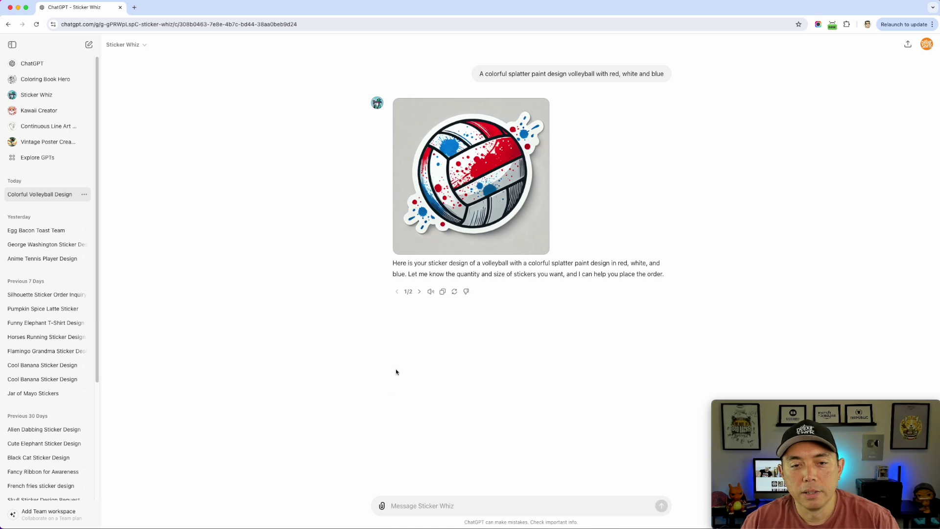
- Compare both sticker versions, then send the anime beach volleyball prompt with 'seen' corrected to 'scene'
click(419, 291)
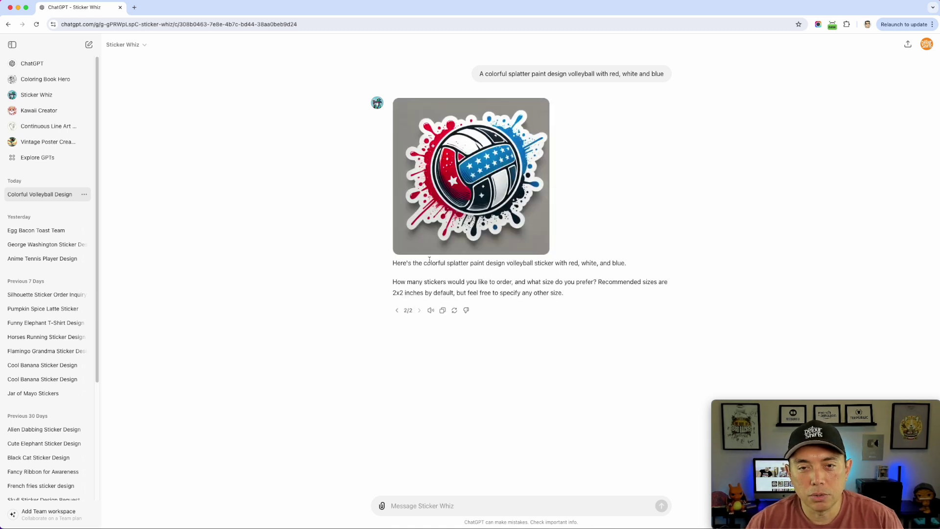
click(397, 310)
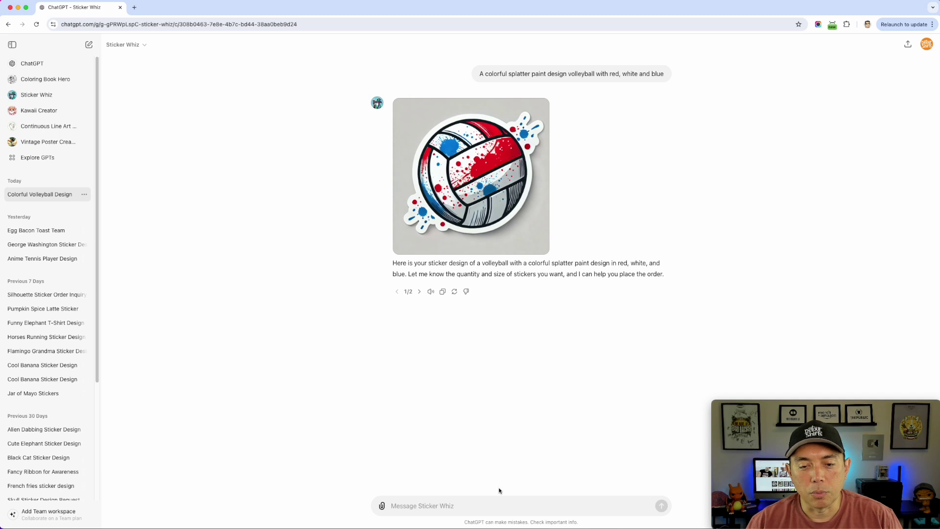
click(457, 505)
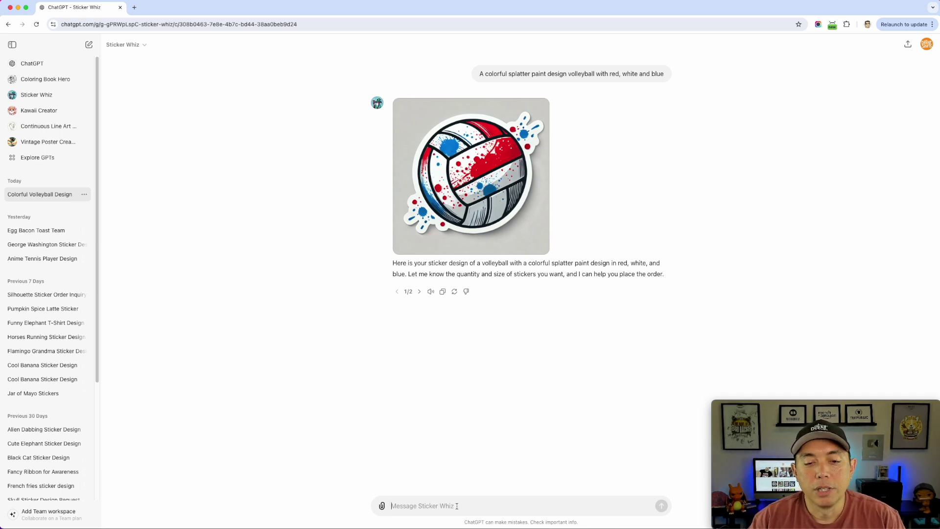
key(super+v)
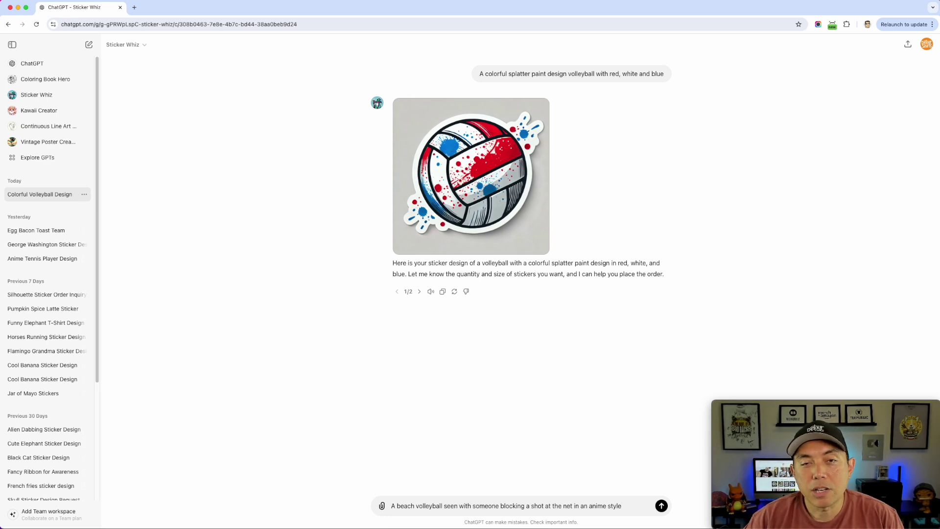
double_click(451, 505)
text(scene)
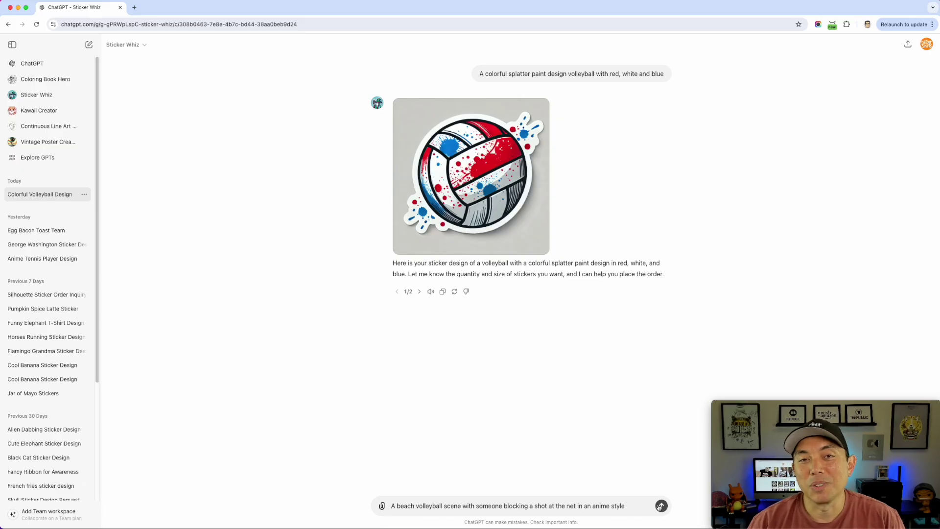
click(661, 506)
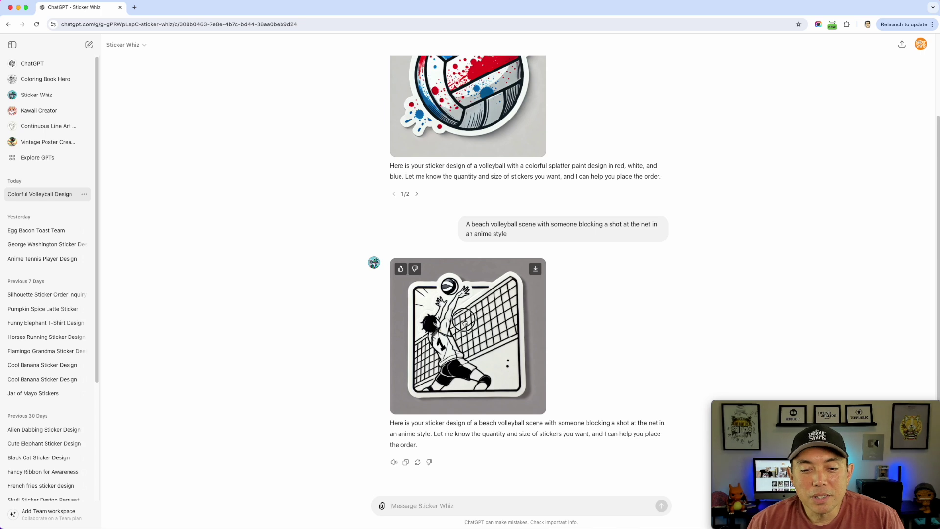
- View the anime net-block sticker and its prompt, then paste the jump-serve silhouette prompt
click(465, 321)
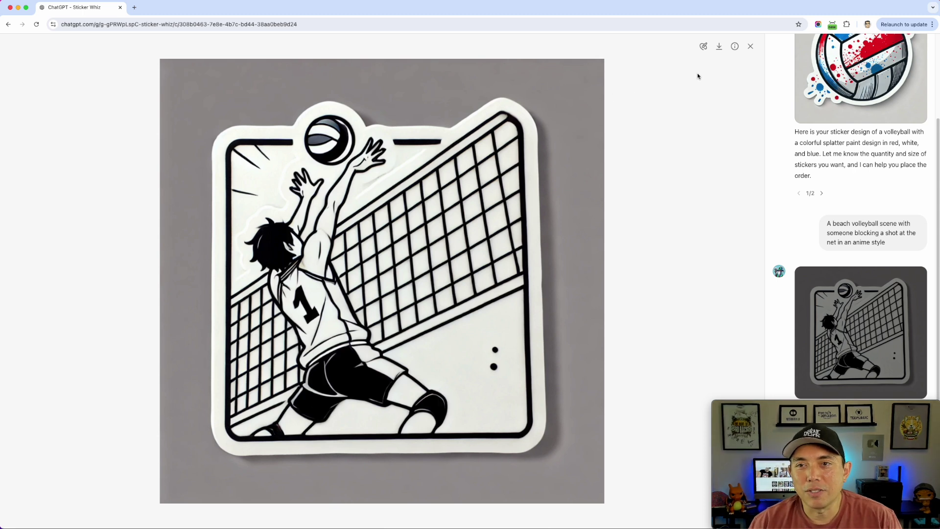
click(734, 46)
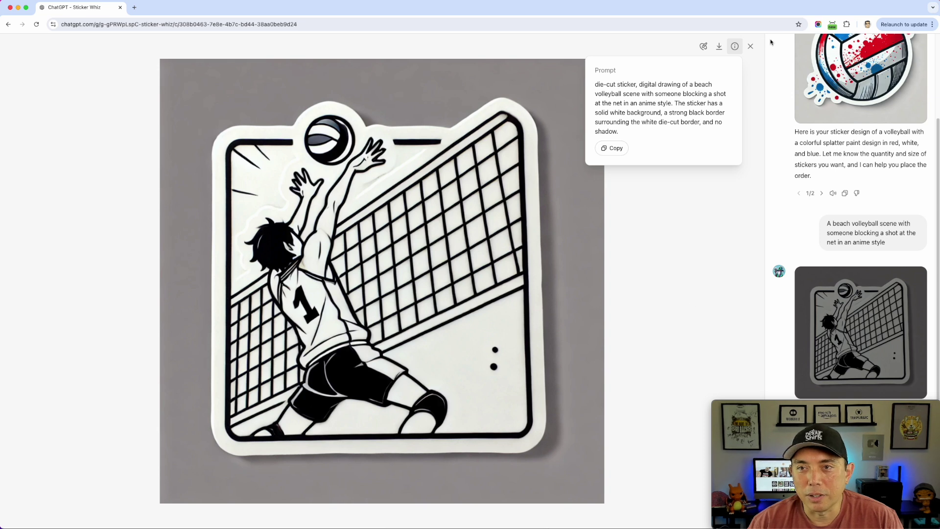
click(752, 46)
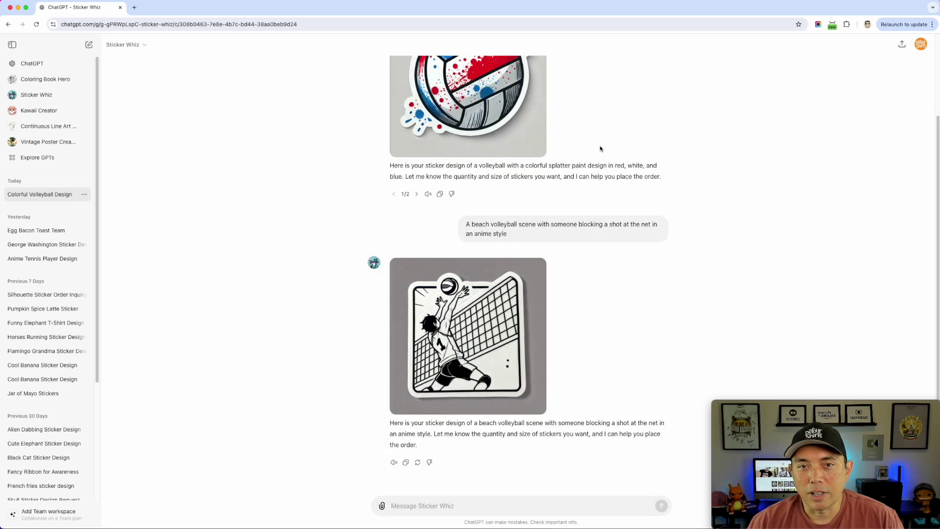
key(super+v)
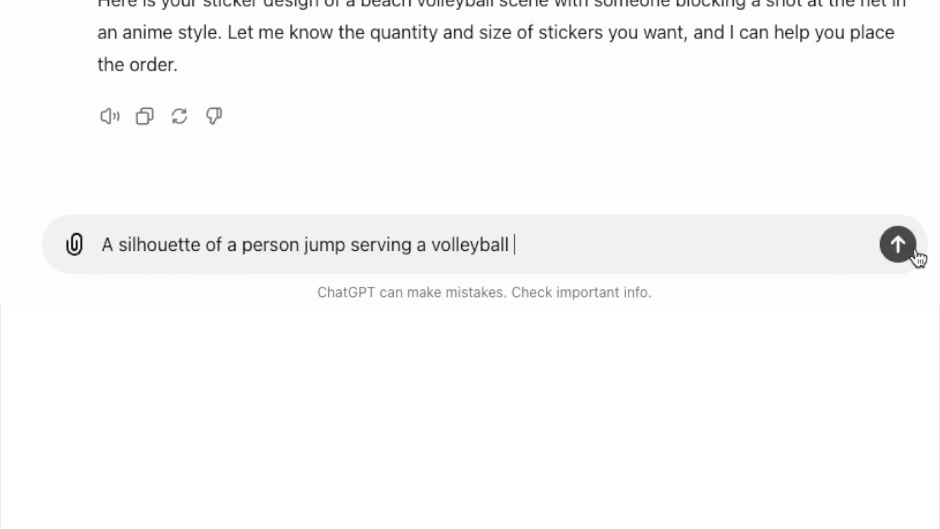
- Send the jump-serve silhouette prompt and inspect the resulting sticker at full size
click(900, 247)
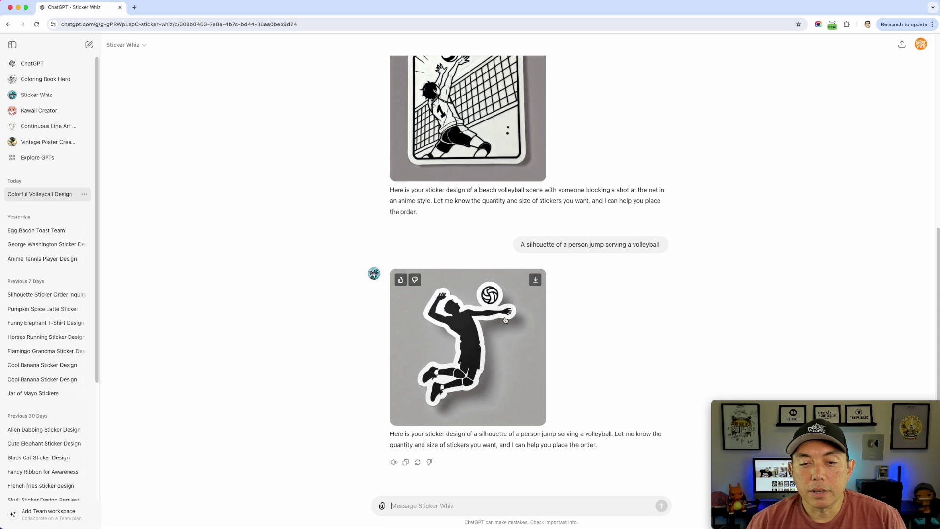
click(492, 297)
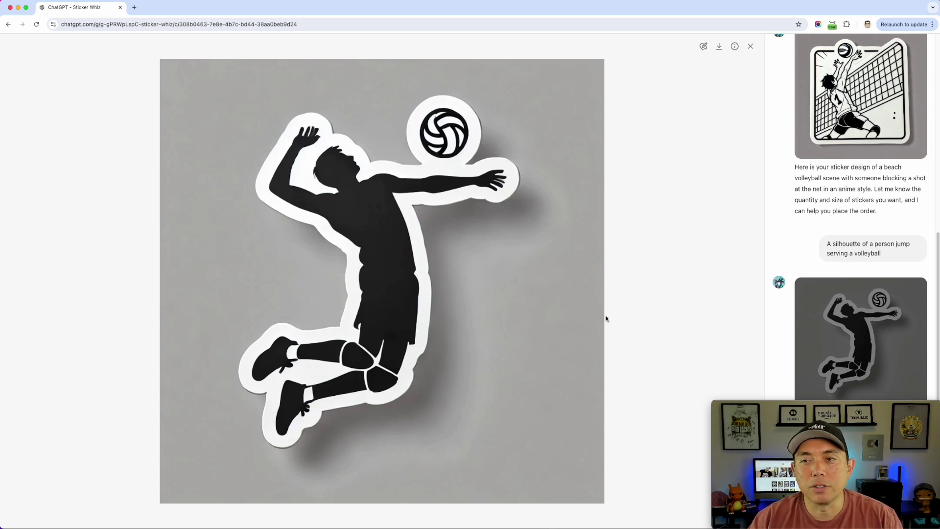
scroll(867, 157, up, 7)
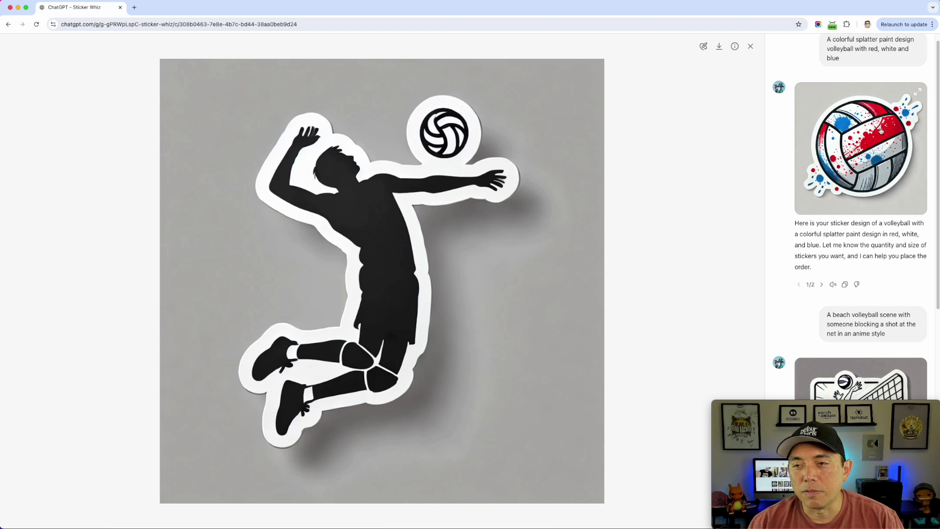
scroll(861, 172, down, 3)
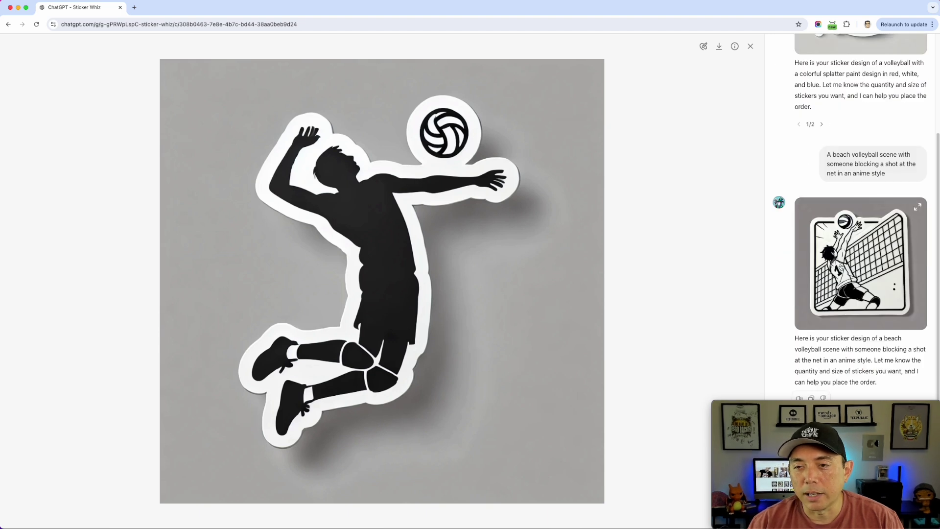
click(751, 48)
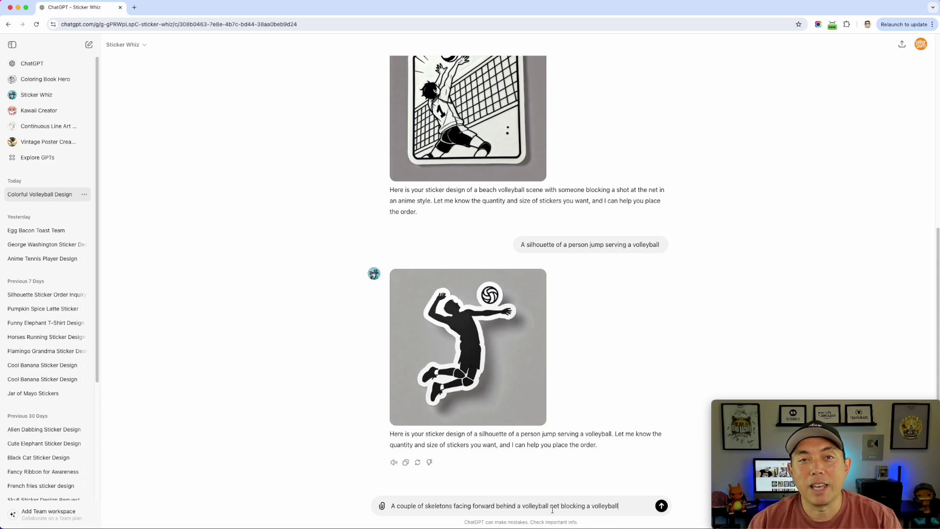
- Send the skeletons-blocking-at-the-net prompt and inspect the sticker at full size
click(661, 506)
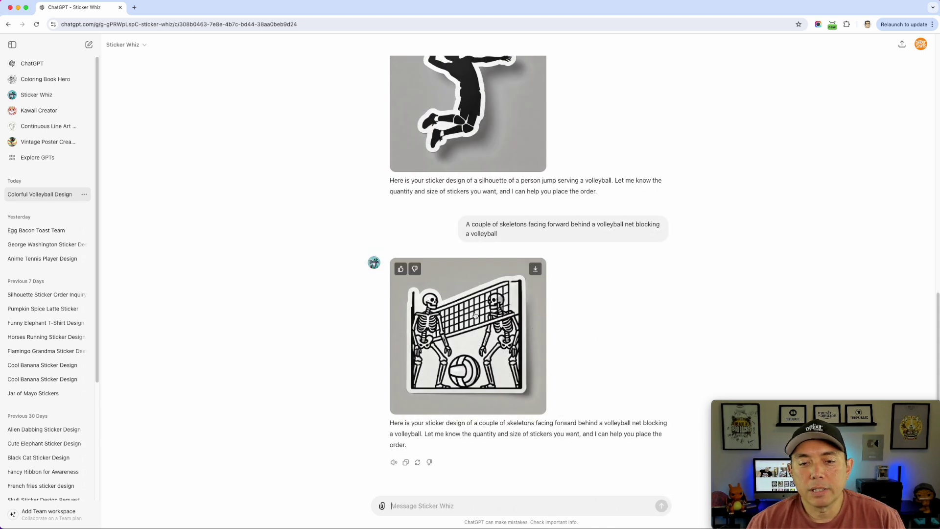
click(471, 316)
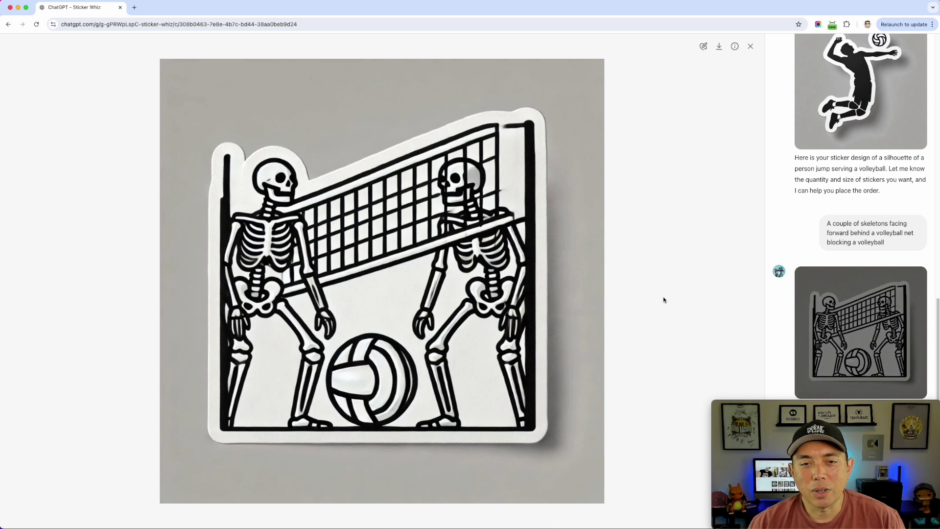
click(752, 50)
- Send 'Try again. I want both skeletons on the same team blocking a volleyball…' as a revision
text(Try again.)
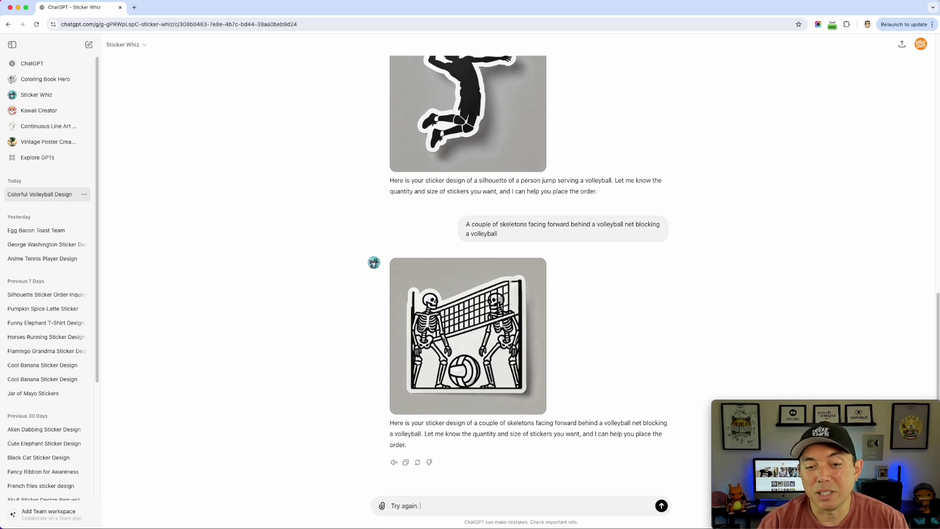
text(I want both skeletons on the same team blocking a volleyball from the other team at the net.)
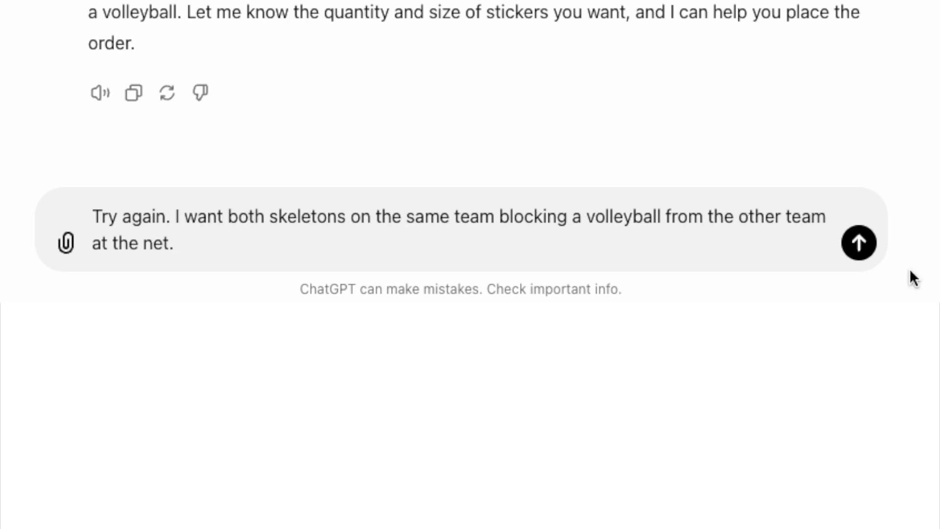
click(858, 243)
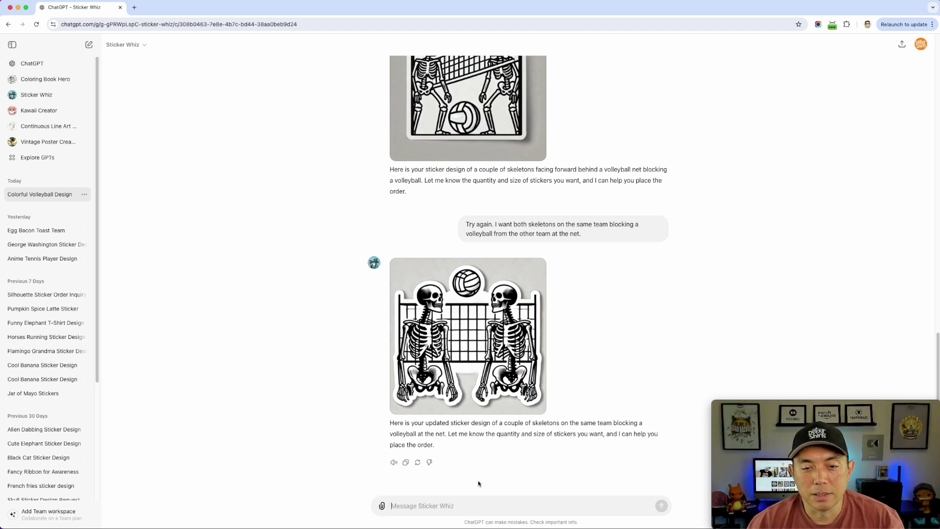
click(426, 506)
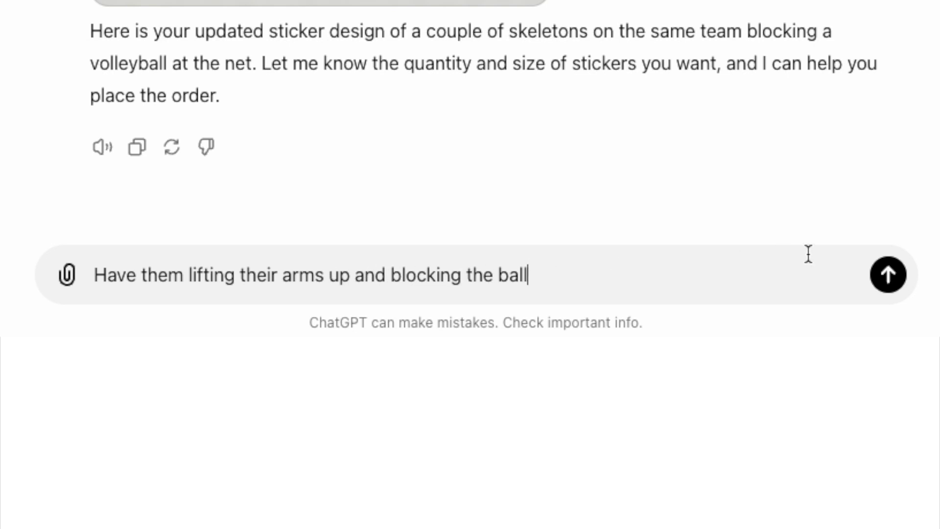
click(890, 277)
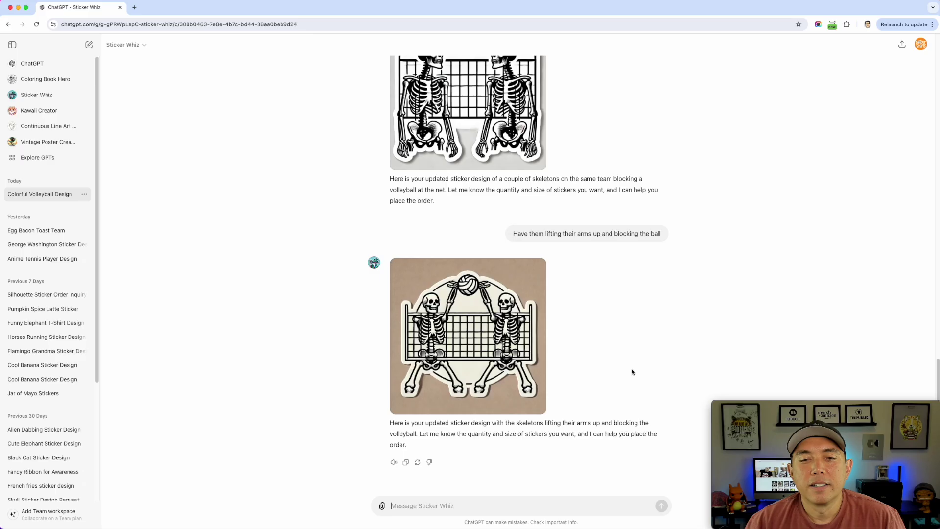
click(492, 318)
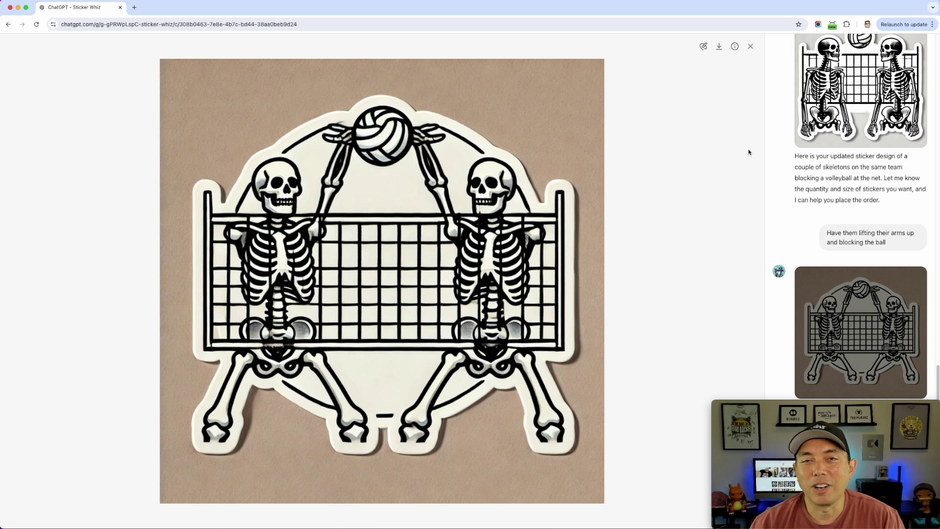
click(751, 47)
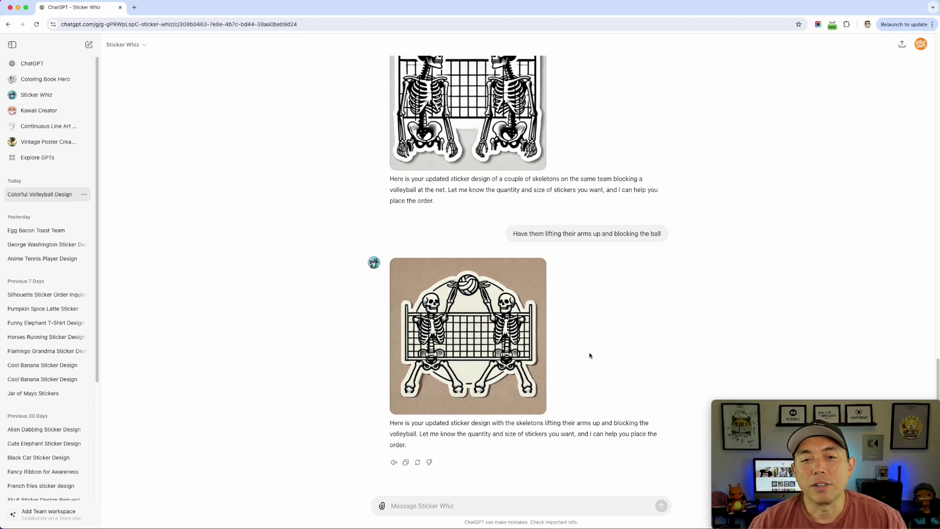
- Request a volleyball served so fast it's on fire, then view the sticker full size
text(A volleyball served so fast that it is on fire and has flames behind it)
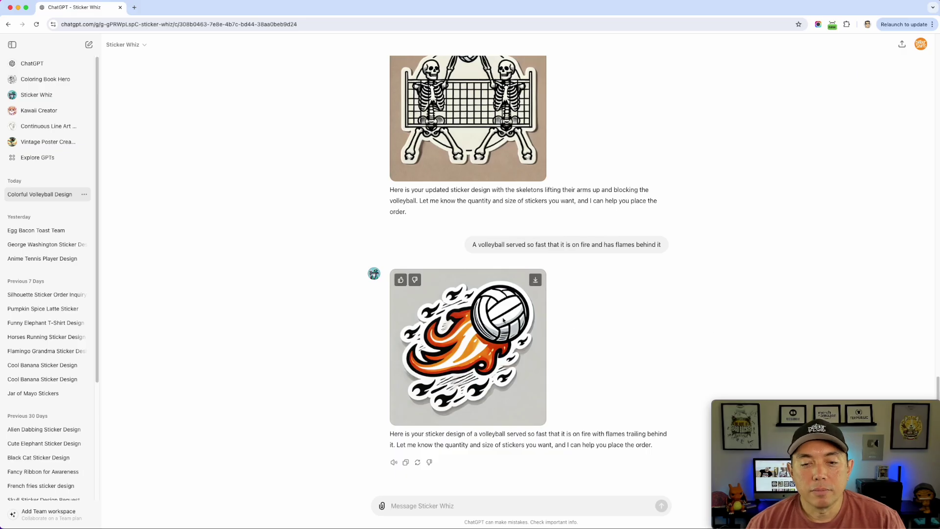
click(539, 341)
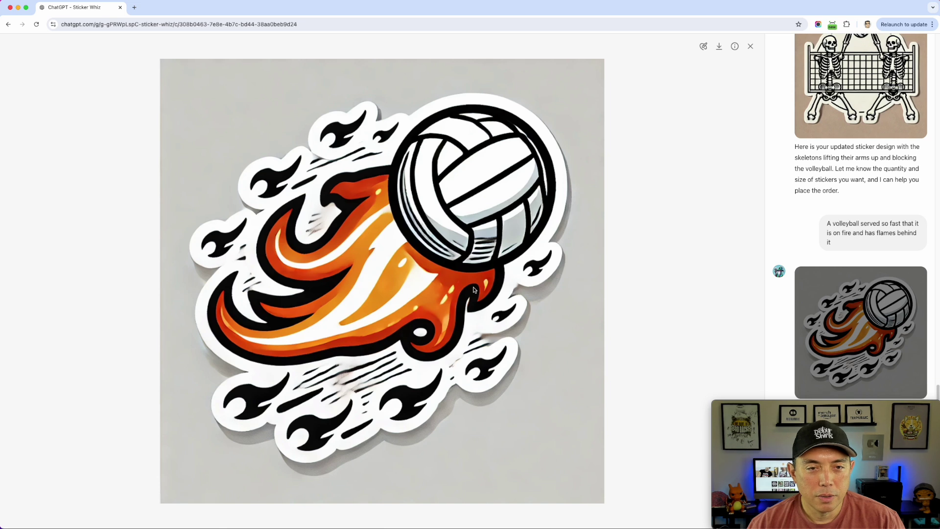
click(751, 52)
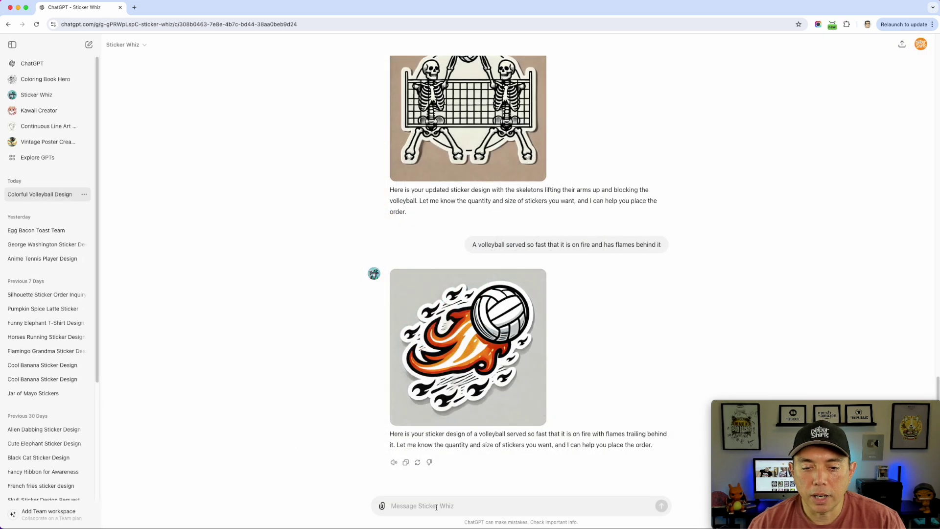
- Send 'Nice try again' and view the redone flaming volleyball sticker full size
text(Nice try again)
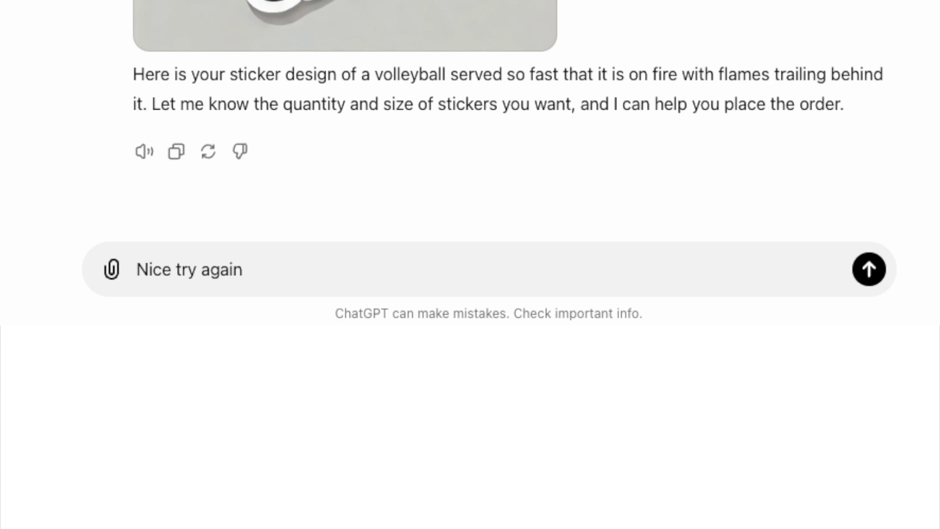
key(Return)
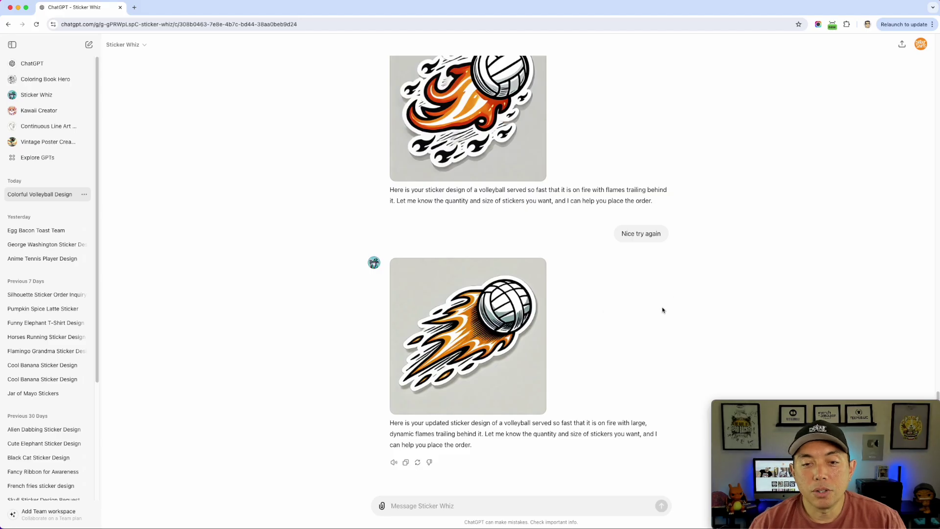
click(515, 306)
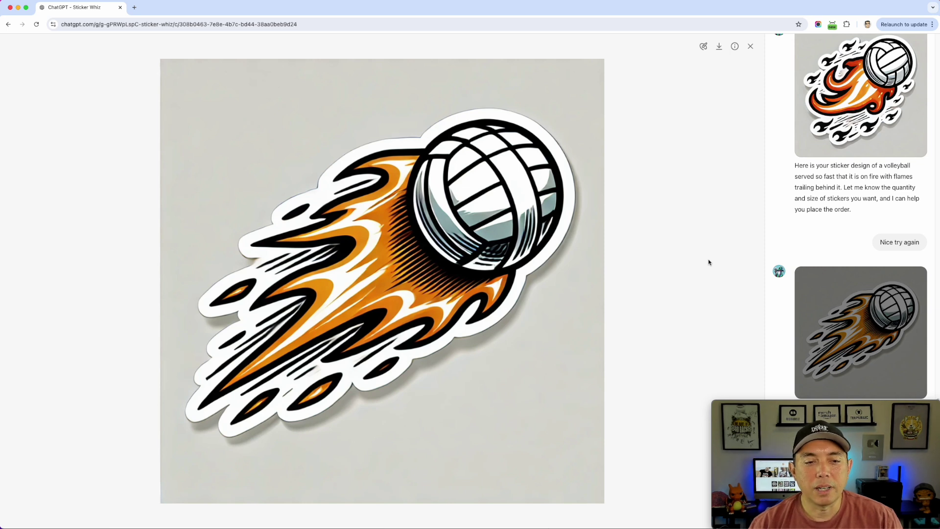
click(750, 46)
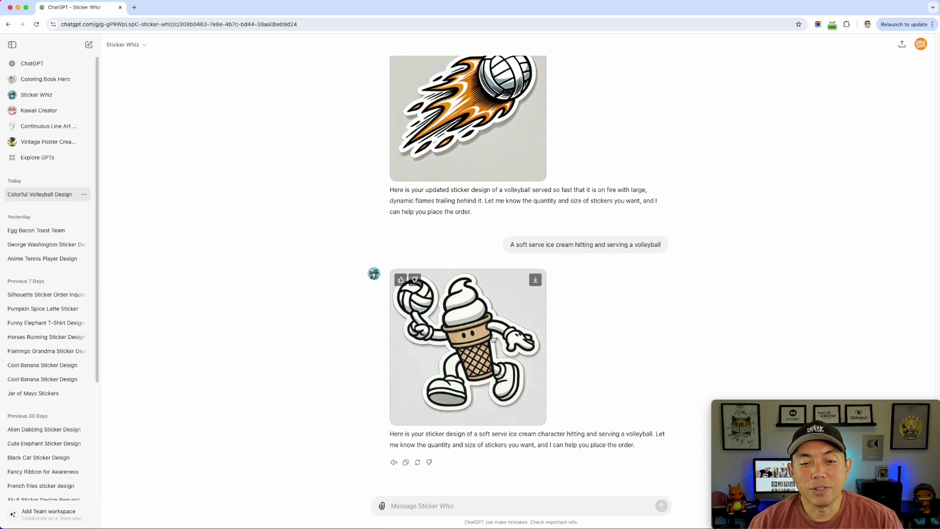
- Ask Sticker Whiz to revise the ice cream sticker so the character does a jump serve
click(493, 338)
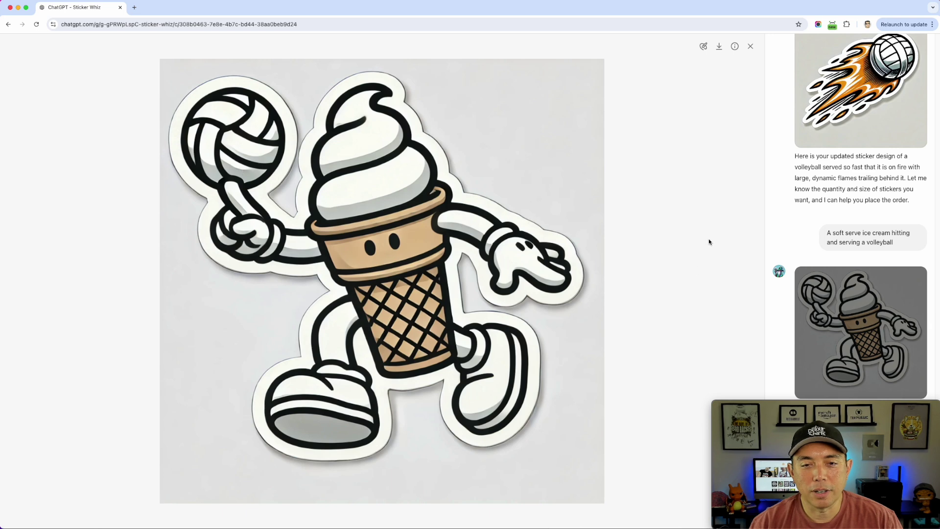
click(750, 46)
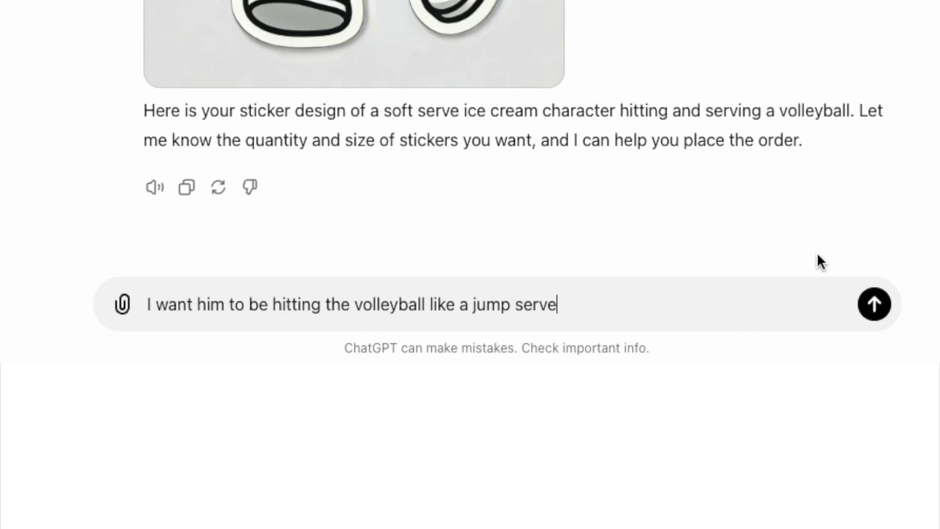
click(878, 311)
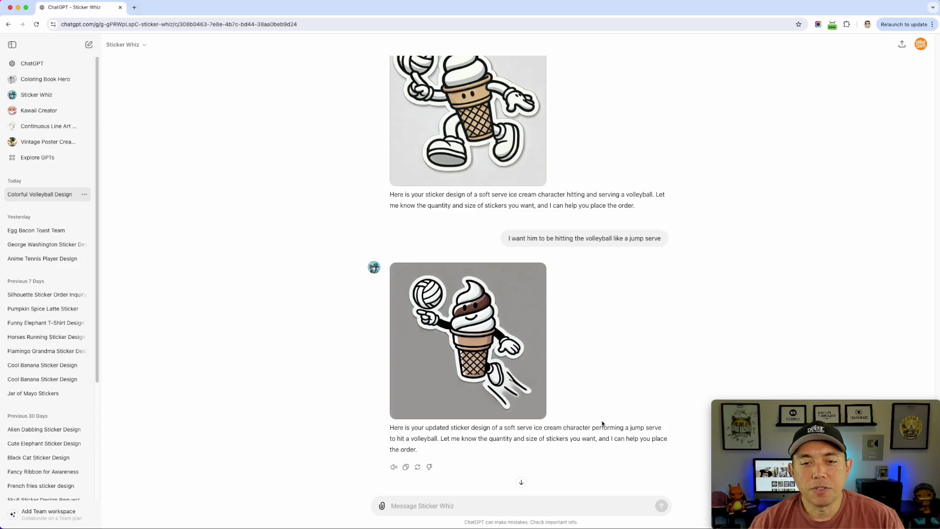
- Inspect the new jump-serve ice cream sticker, then look back over the earlier stickers
click(491, 348)
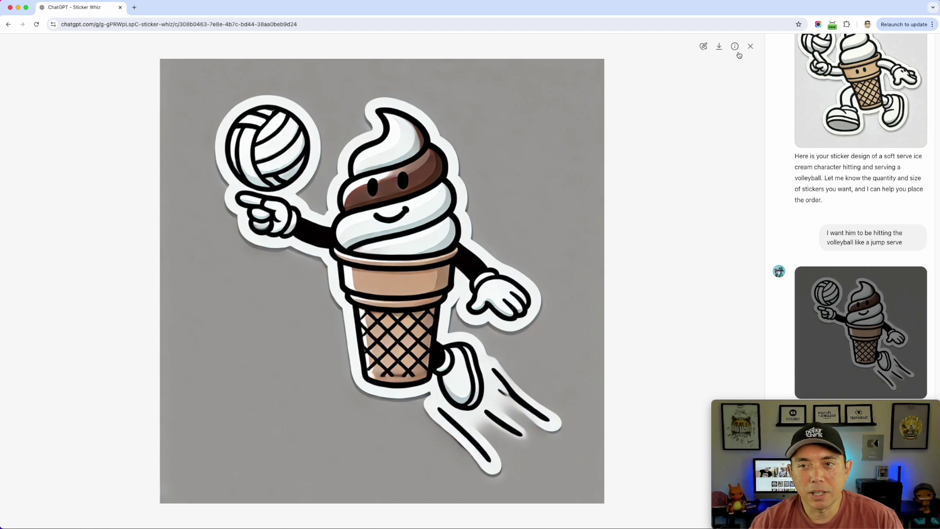
click(750, 46)
scroll(458, 127, up, 2)
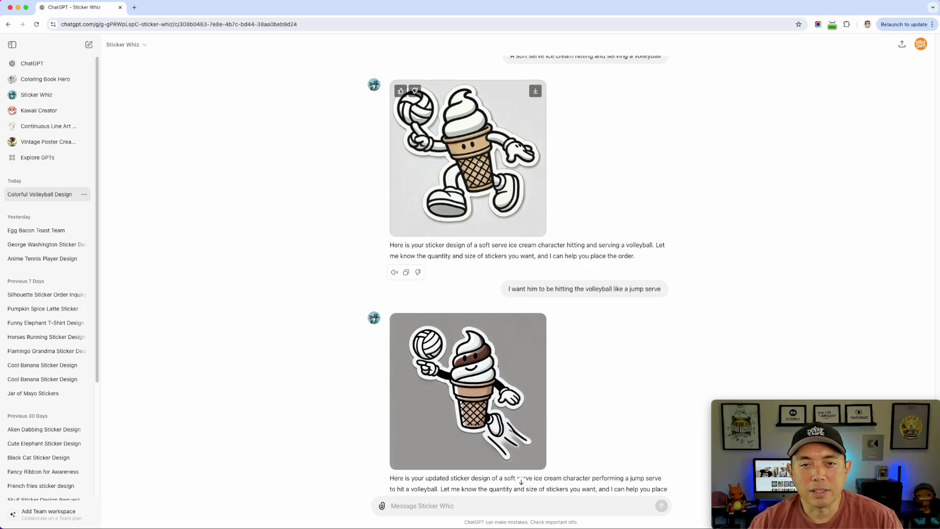
scroll(587, 245, up, 4)
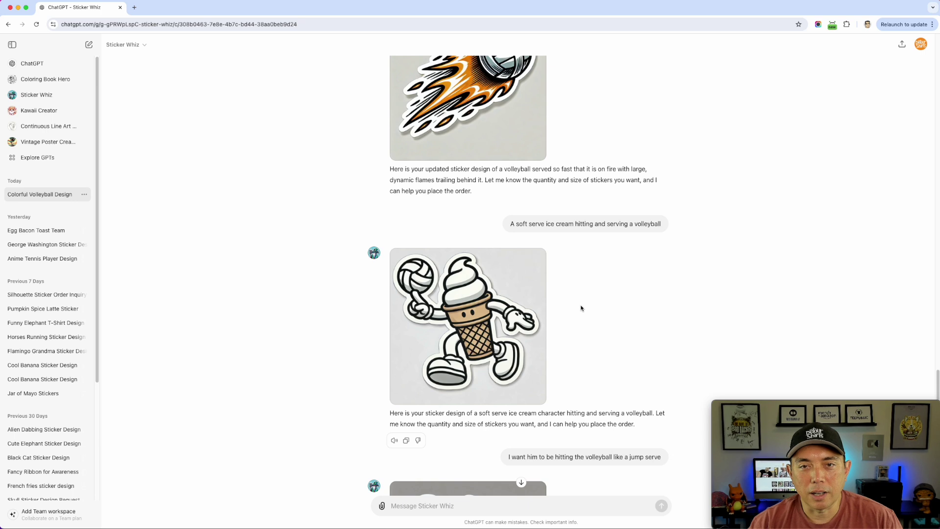
scroll(581, 308, up, 20)
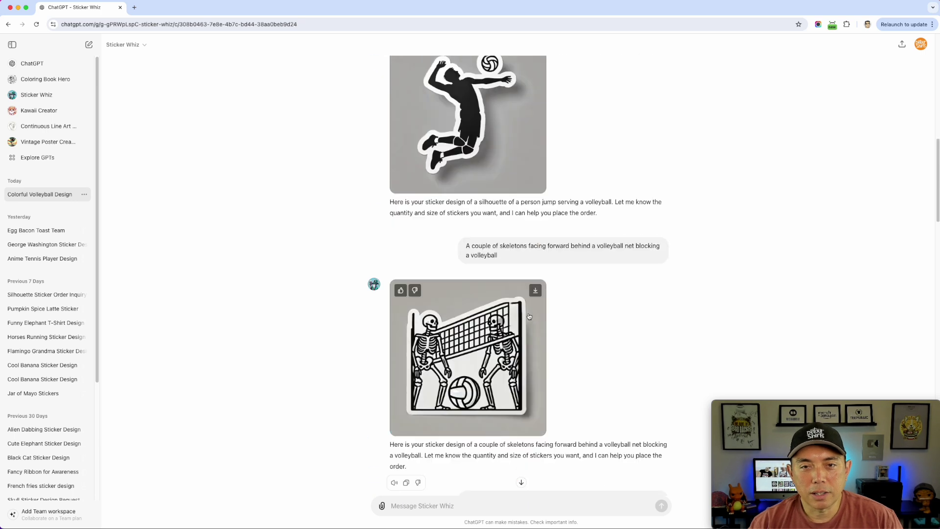
scroll(529, 316, up, 9)
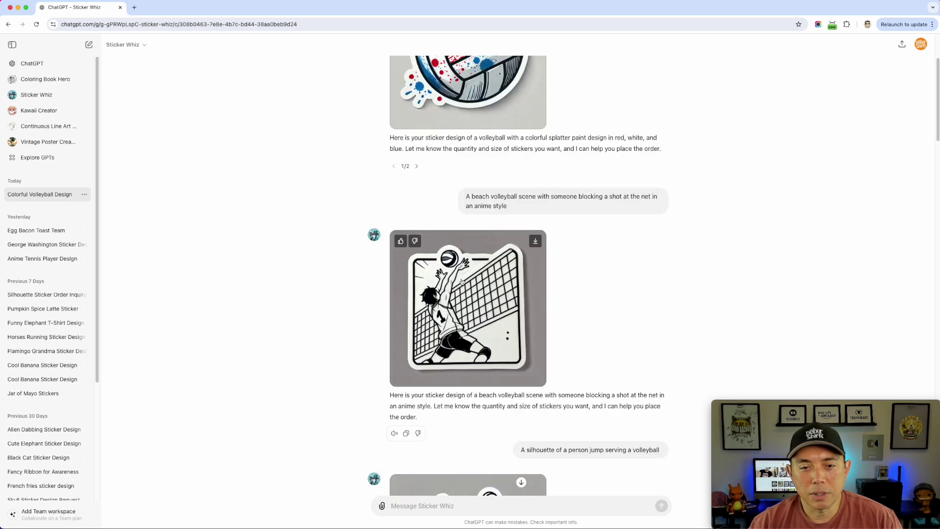
scroll(550, 337, down, 20)
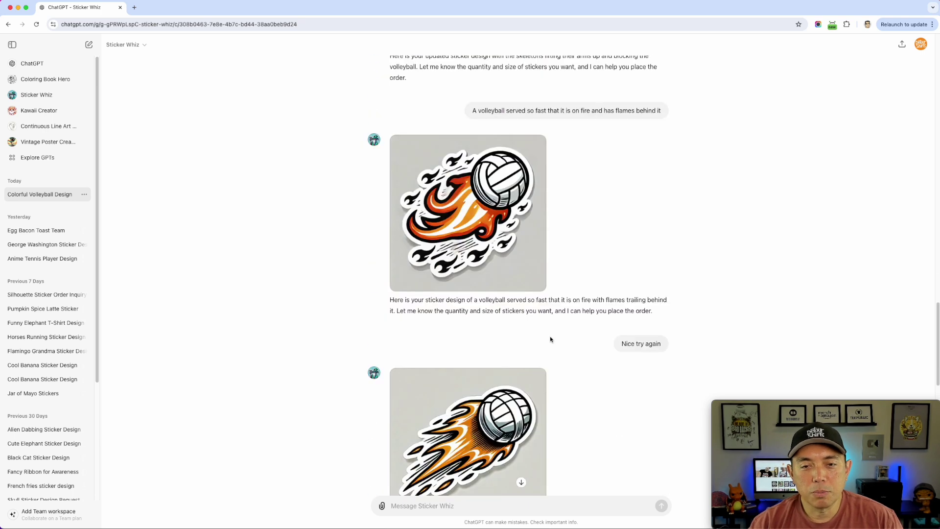
scroll(551, 337, down, 20)
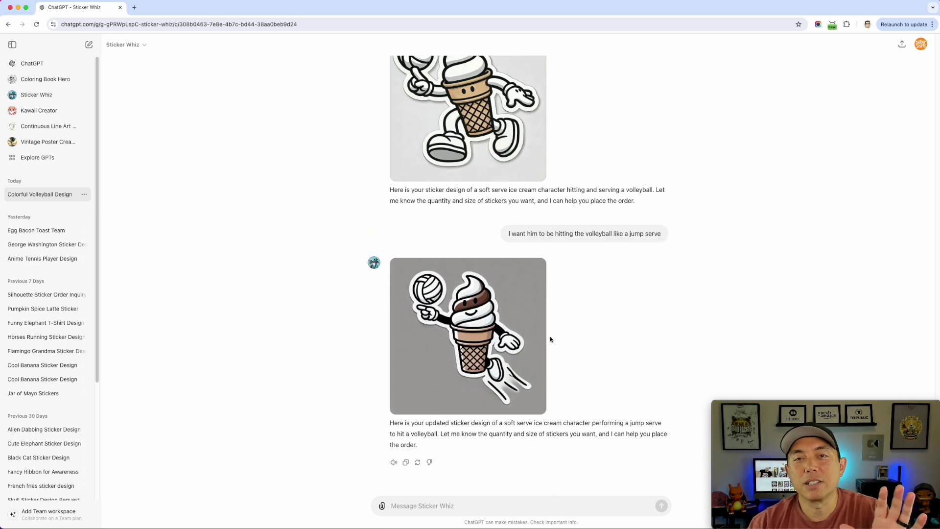
- Paste the ace-of-spades jump-serve sticker prompt into the chat
text(A cartoon ace of spades hitting a volleyball like a jump serve)
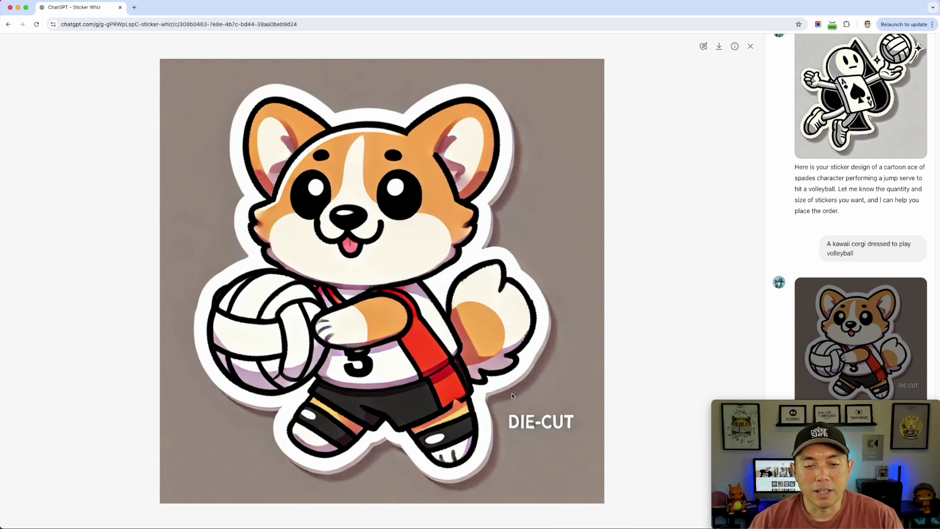
- Download the kawaii corgi volleyball sticker after checking its generation prompt
click(750, 46)
mouse_move(535, 342)
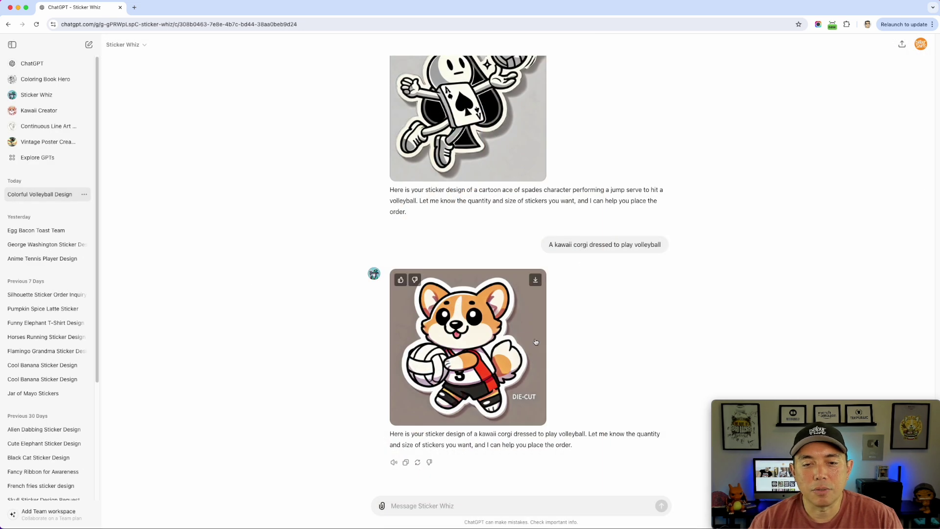
scroll(478, 338, up, 10)
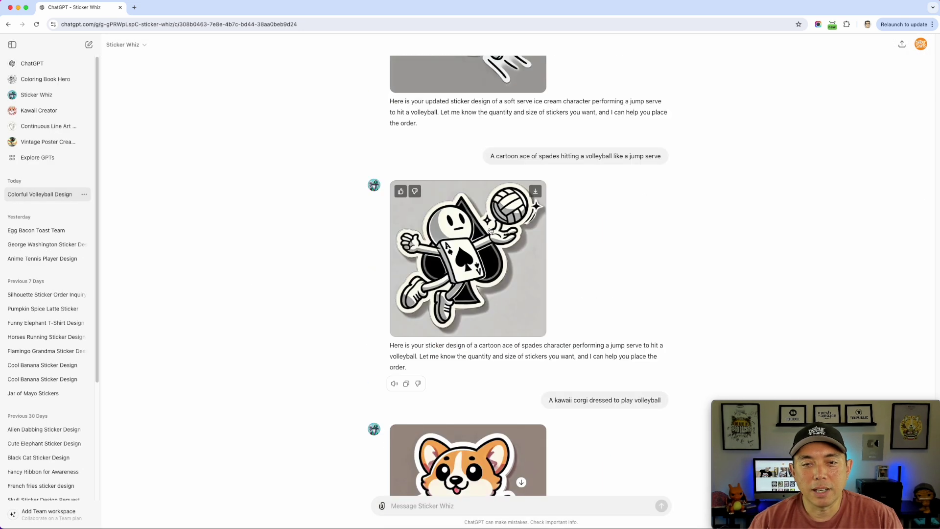
scroll(521, 292, up, 1)
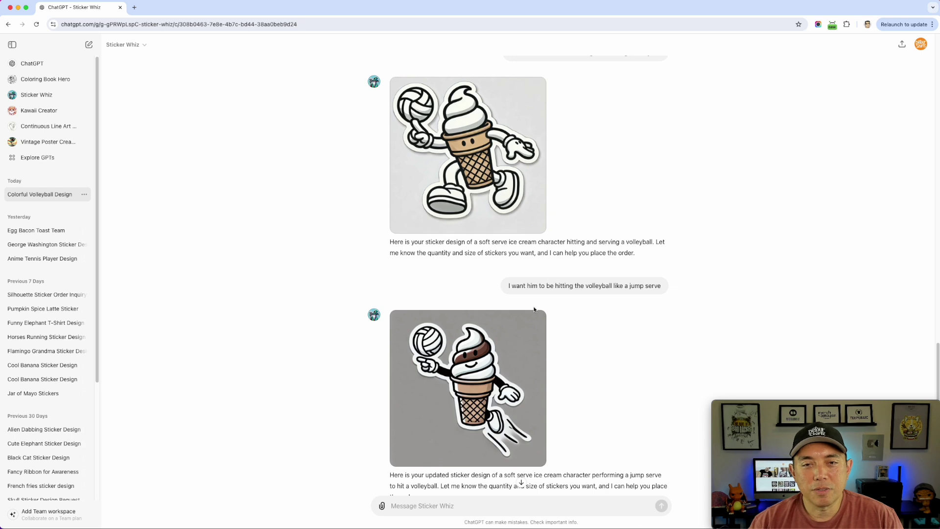
scroll(534, 310, down, 10)
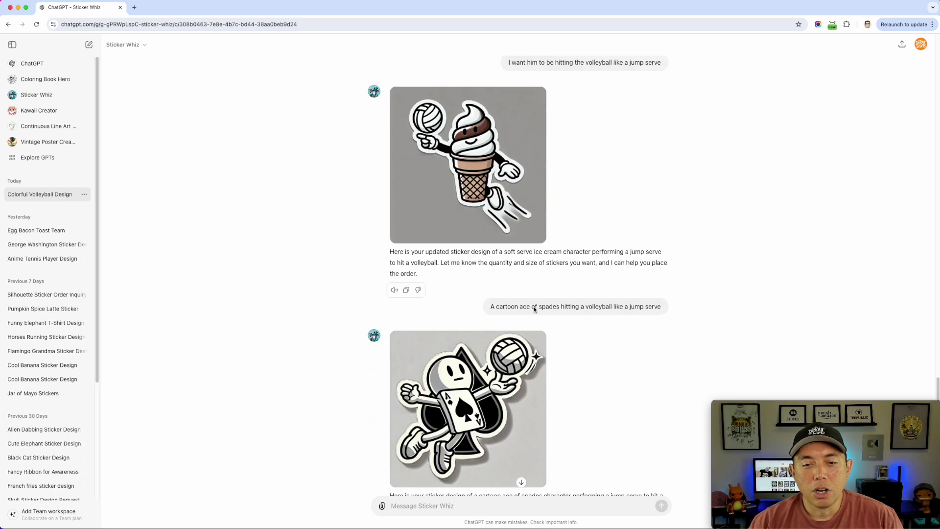
click(498, 307)
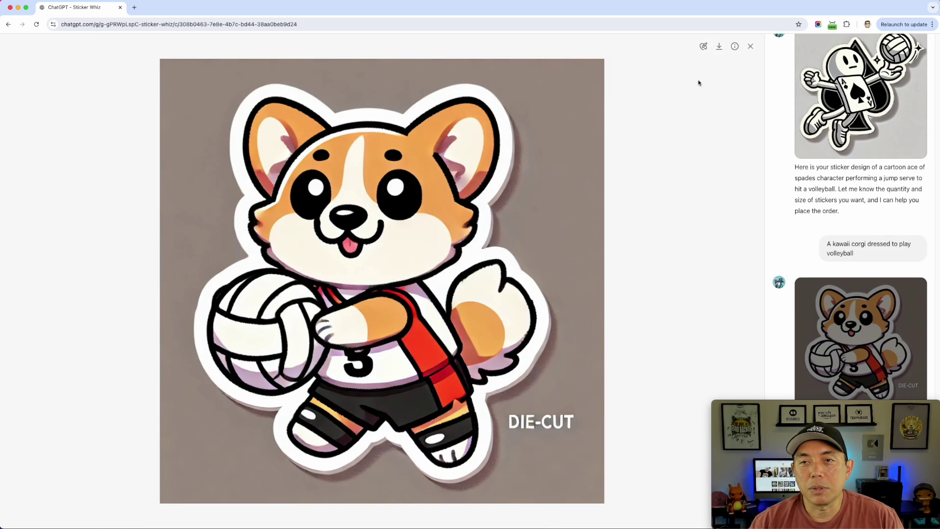
click(734, 46)
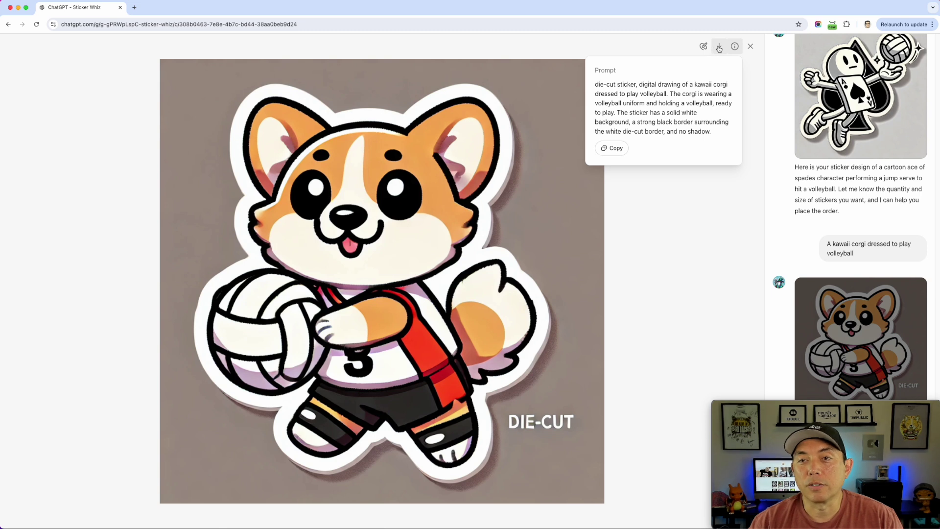
click(718, 47)
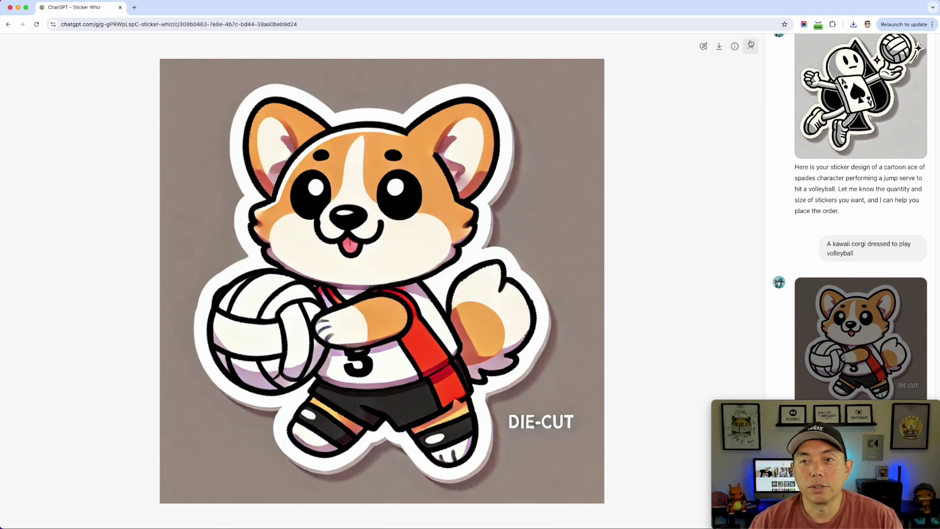
click(667, 151)
- Download the ace-of-spades jump-serve sticker, then close the full-size view
scroll(520, 198, up, 2)
click(520, 153)
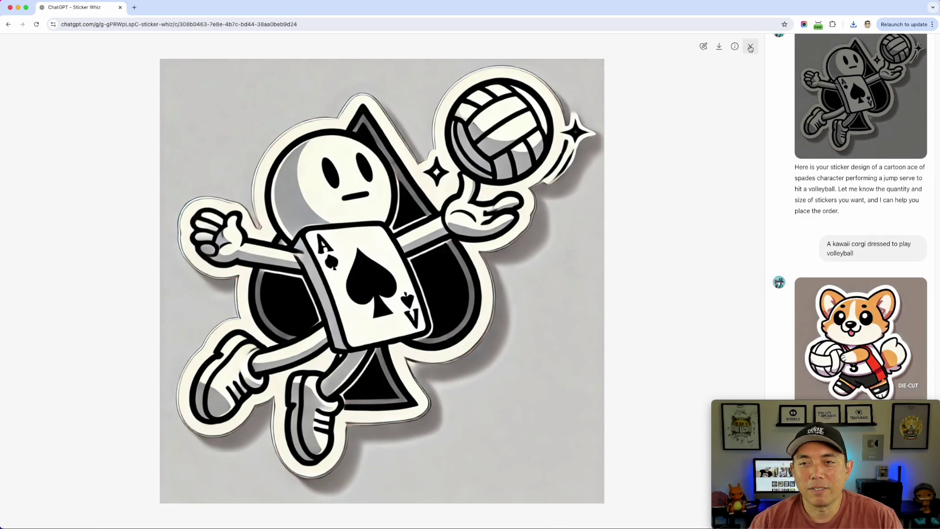
click(735, 47)
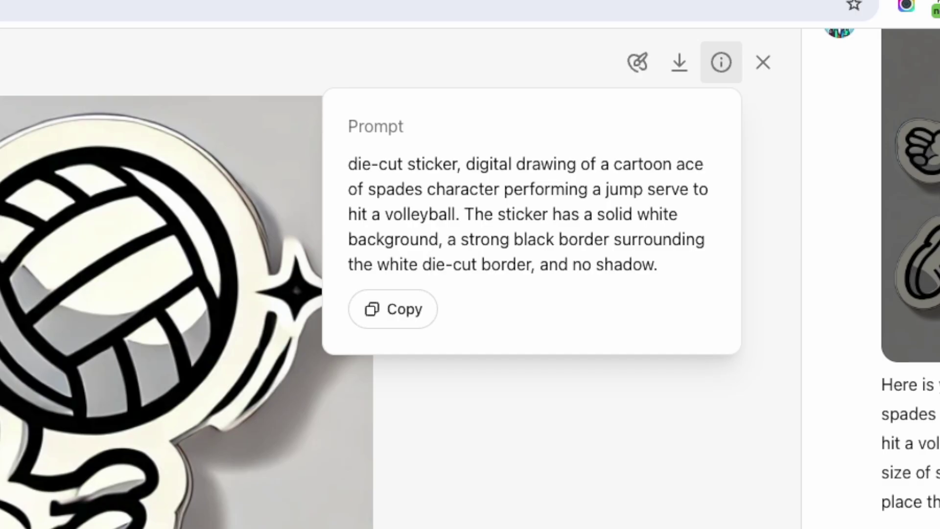
click(679, 63)
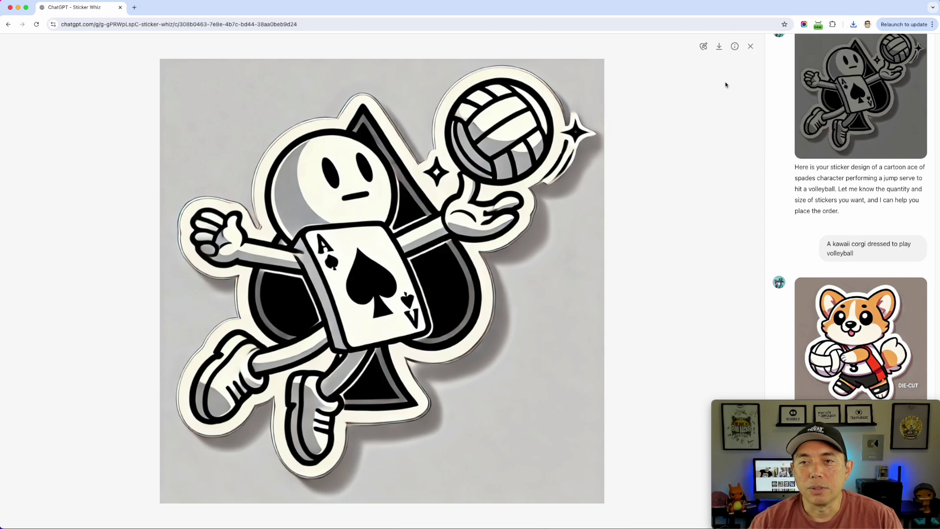
click(752, 51)
scroll(615, 258, down, 15)
scroll(610, 281, up, 5)
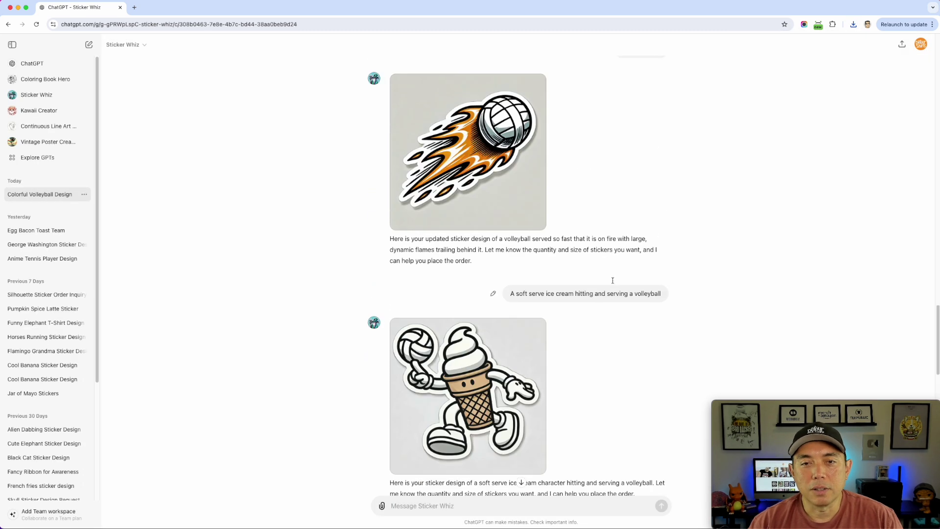
- Download the anime beach-volleyball blocking sticker at full size
scroll(601, 322, up, 15)
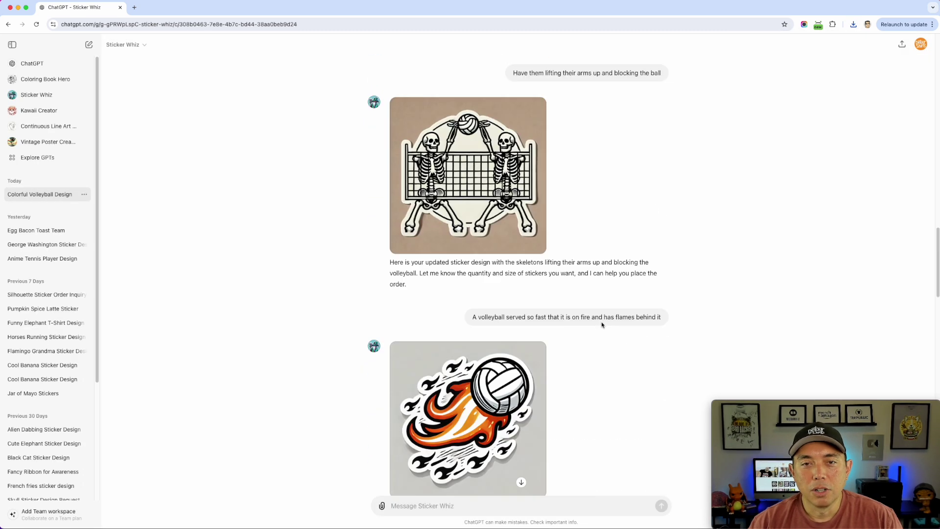
scroll(601, 323, up, 15)
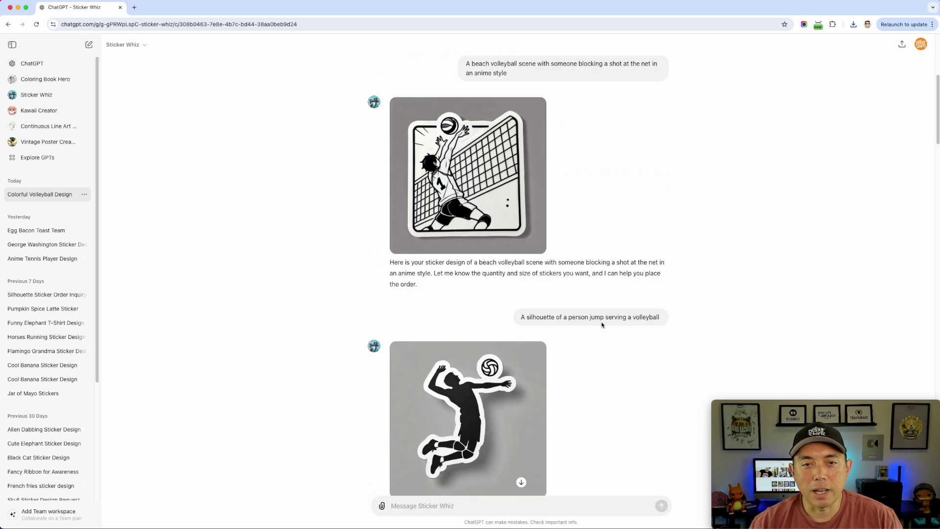
click(536, 152)
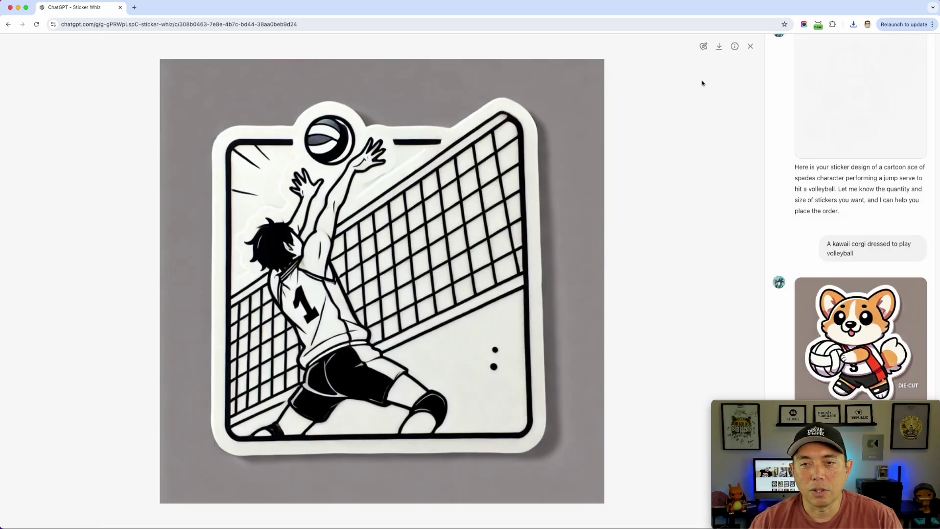
click(729, 51)
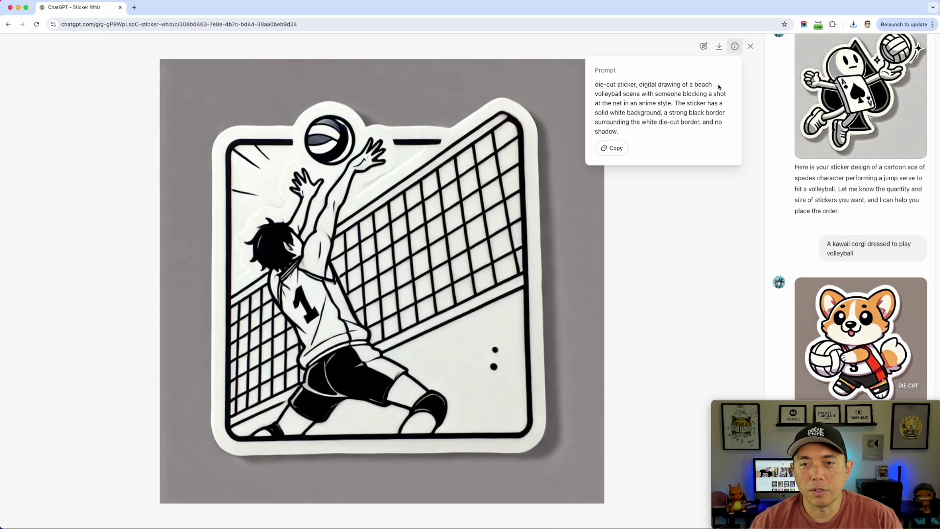
click(718, 49)
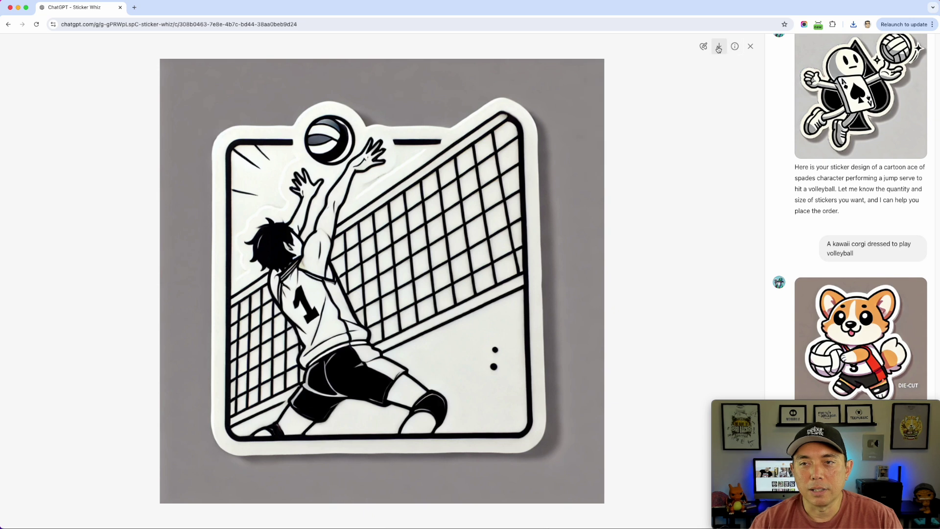
click(749, 47)
- Download the soft serve ice cream volleyball sticker at full size
scroll(607, 294, up, 5)
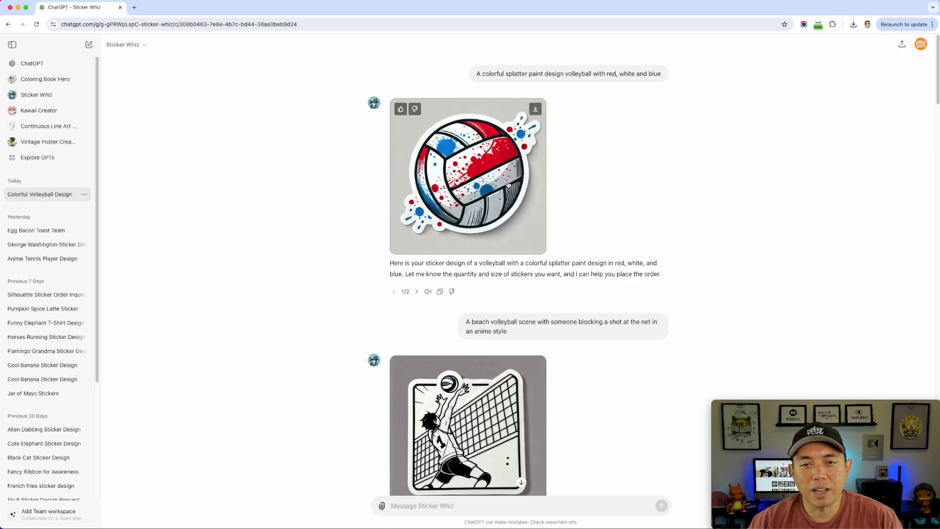
scroll(559, 307, down, 10)
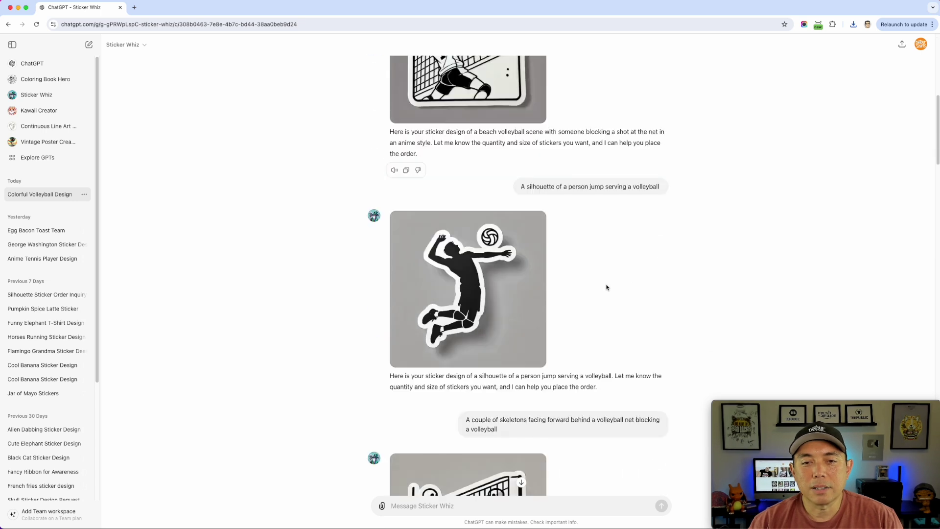
scroll(606, 287, down, 15)
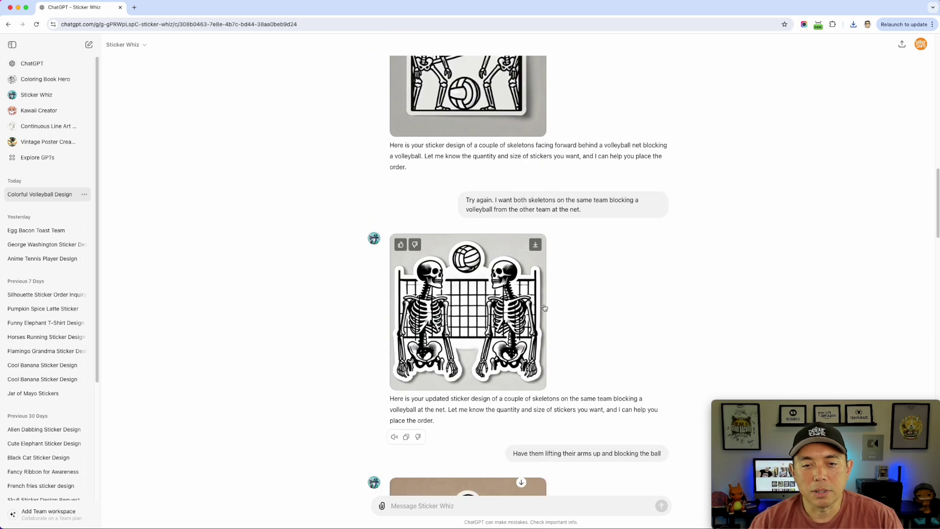
scroll(592, 279, down, 15)
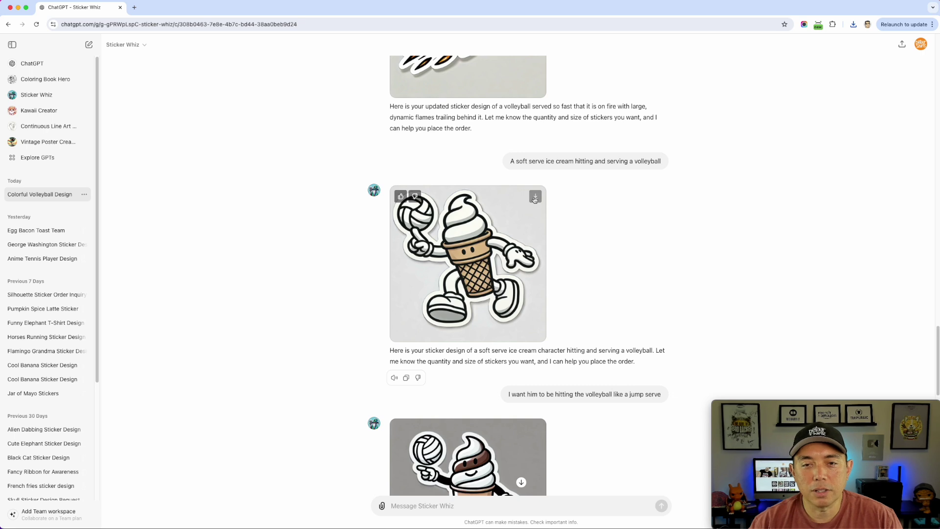
click(528, 239)
click(735, 46)
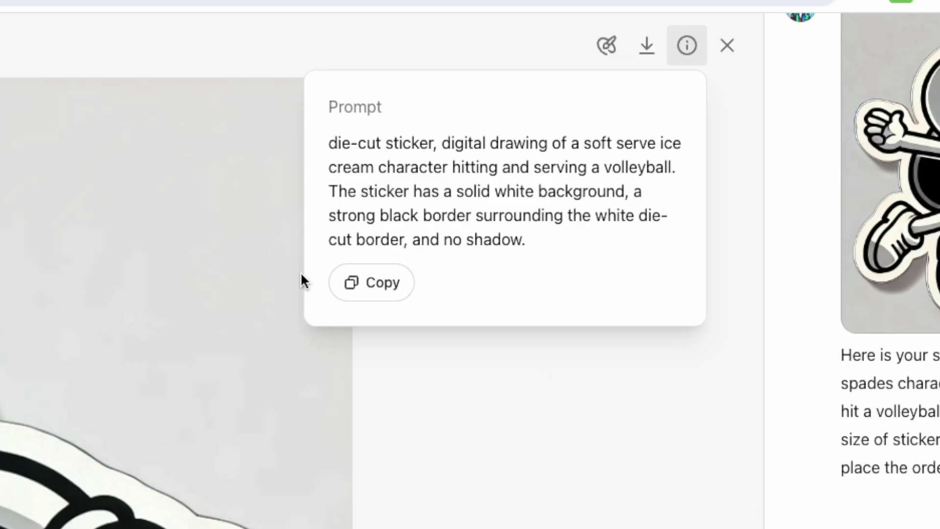
click(647, 47)
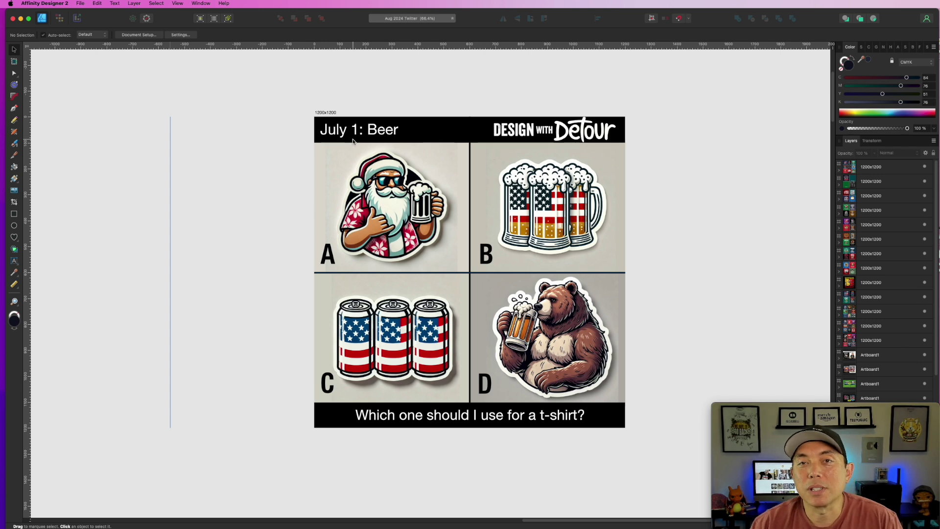
- Replace 'July' with 'Aug' and 'Beer' with 'Volleyball' in the heading text
click(522, 133)
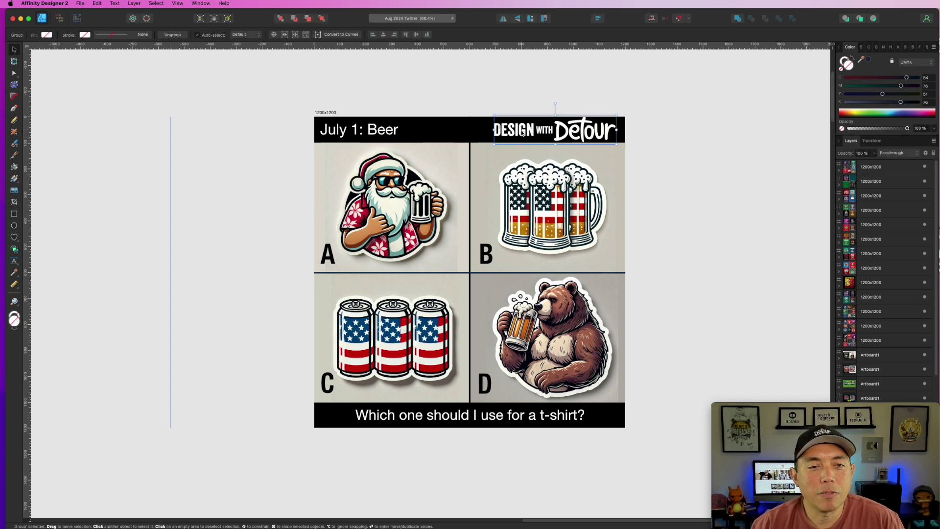
double_click(345, 131)
drag(349, 129, 303, 126)
text(Aug)
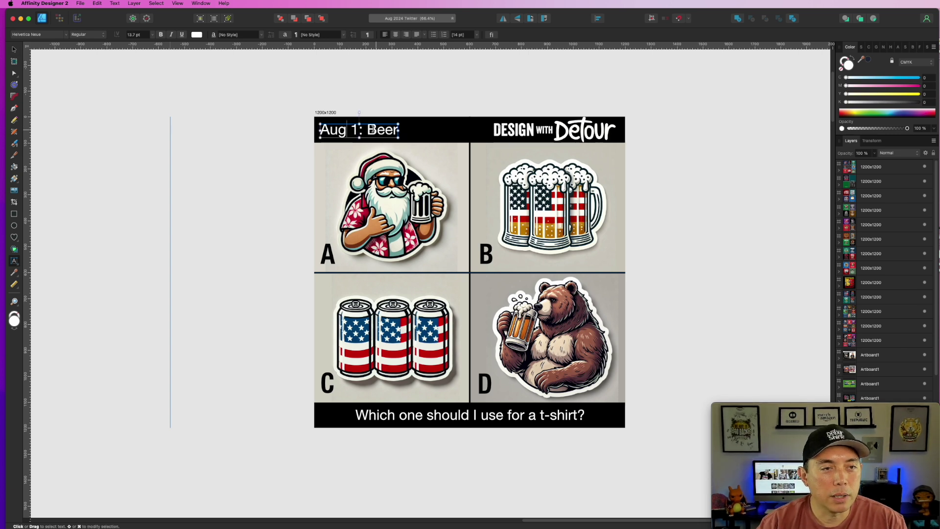
drag(367, 130, 430, 131)
text(Volleyball)
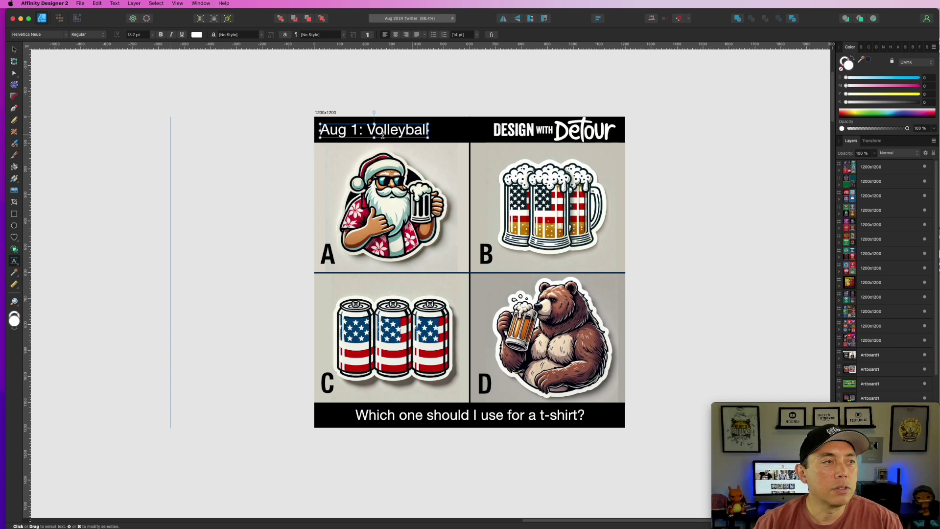
key(Escape)
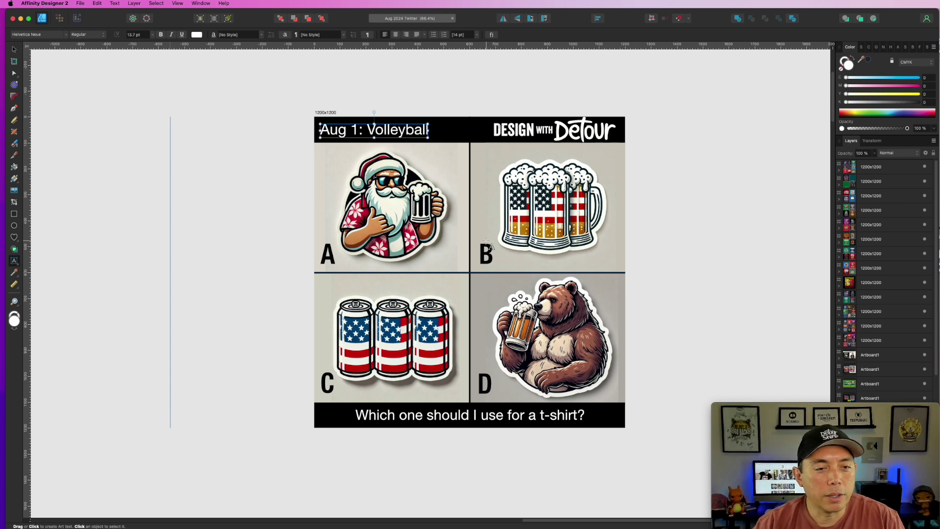
click(327, 254)
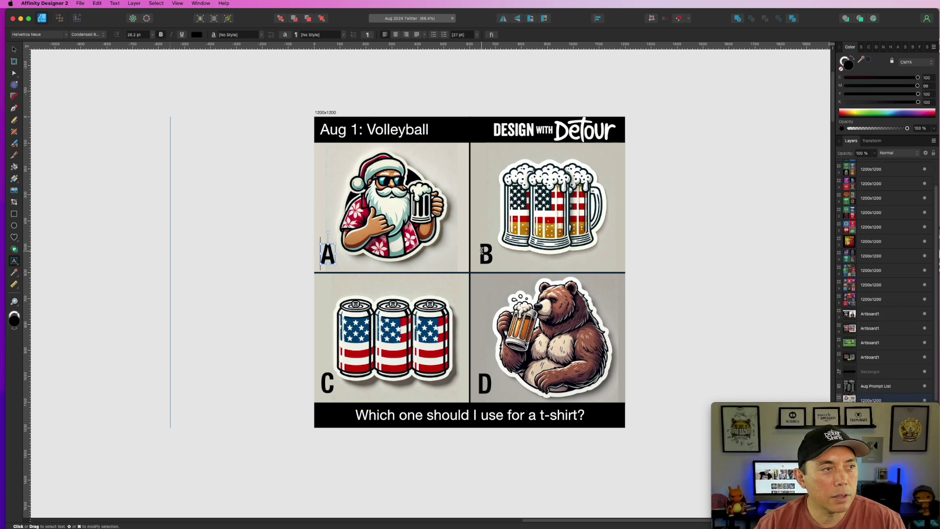
click(399, 414)
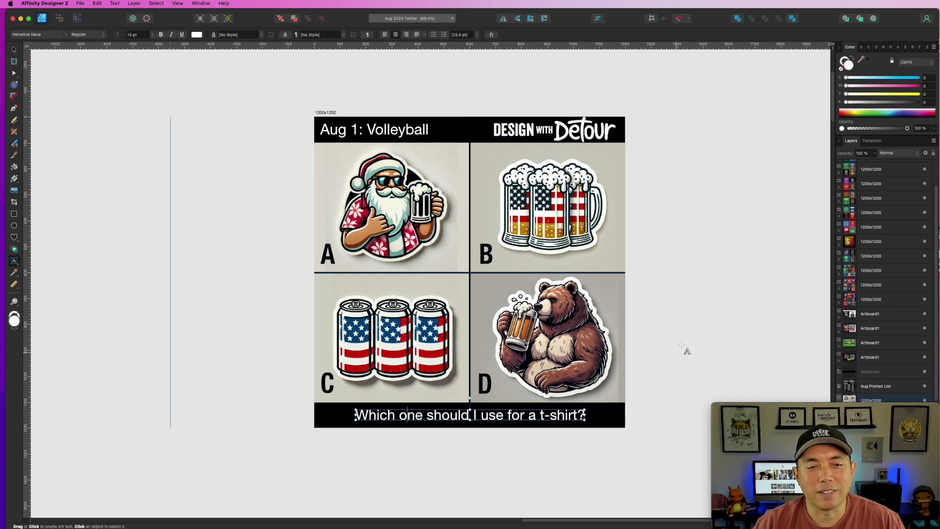
- Delete the four beer-themed sticker images from panels A–D
click(14, 49)
click(440, 198)
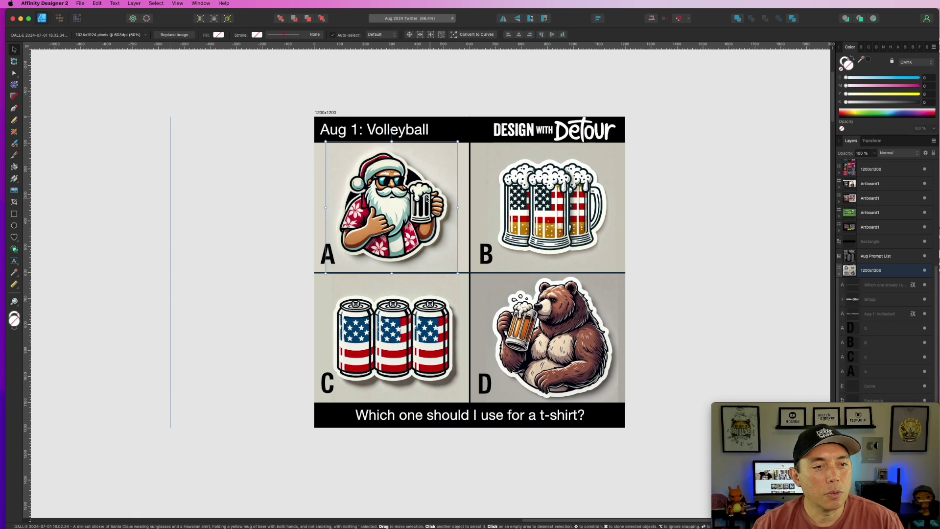
key(Delete)
click(545, 227)
key(Delete)
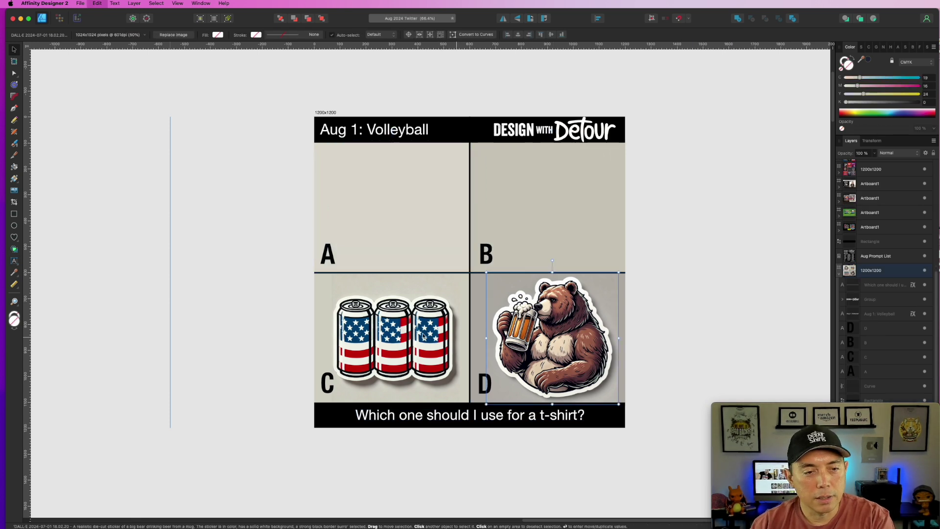
click(548, 338)
key(Delete)
click(397, 329)
key(Delete)
click(653, 149)
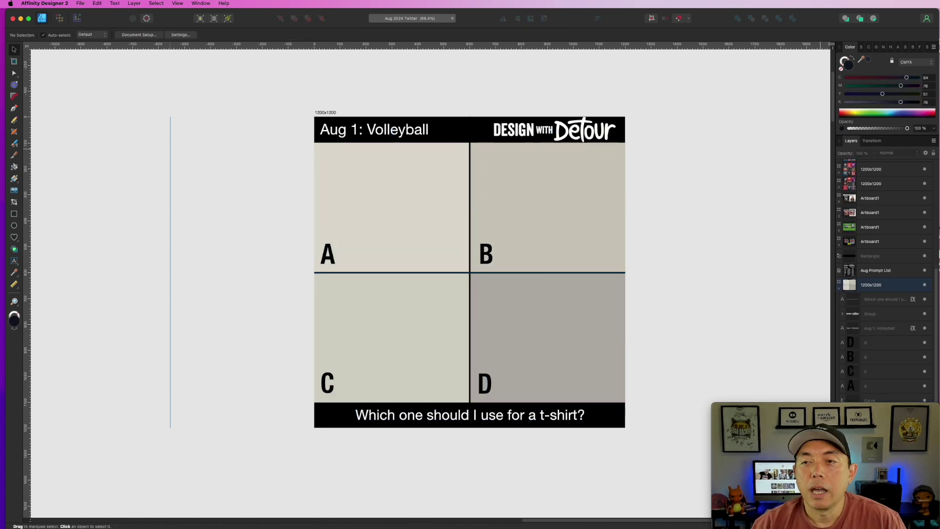
- Place the ice cream sticker in quadrant D and the anime blocker in quadrant A
key(super+Tab)
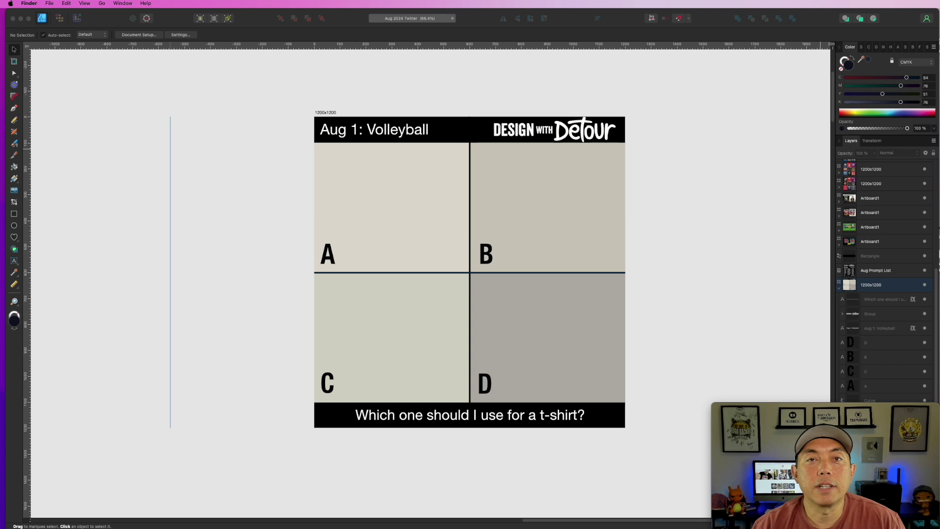
drag(870, 172, 495, 195)
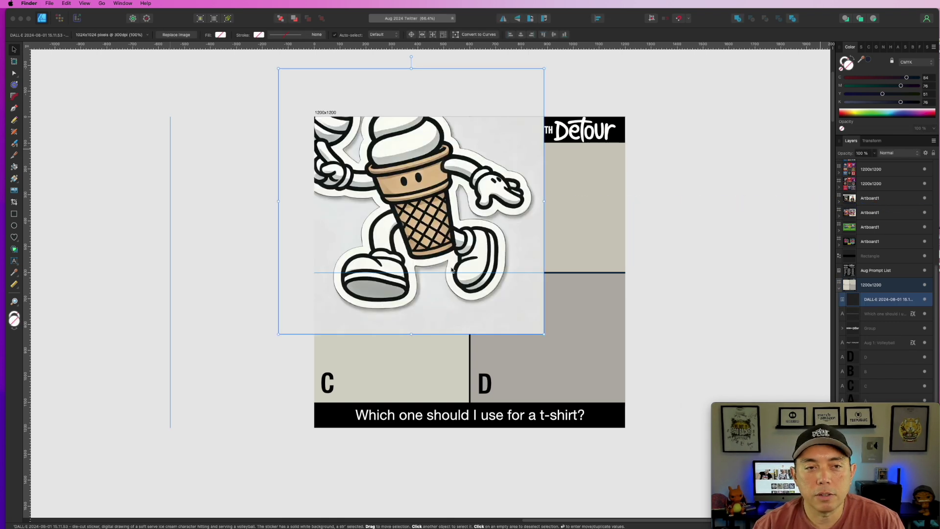
drag(544, 335, 405, 195)
drag(344, 144, 560, 356)
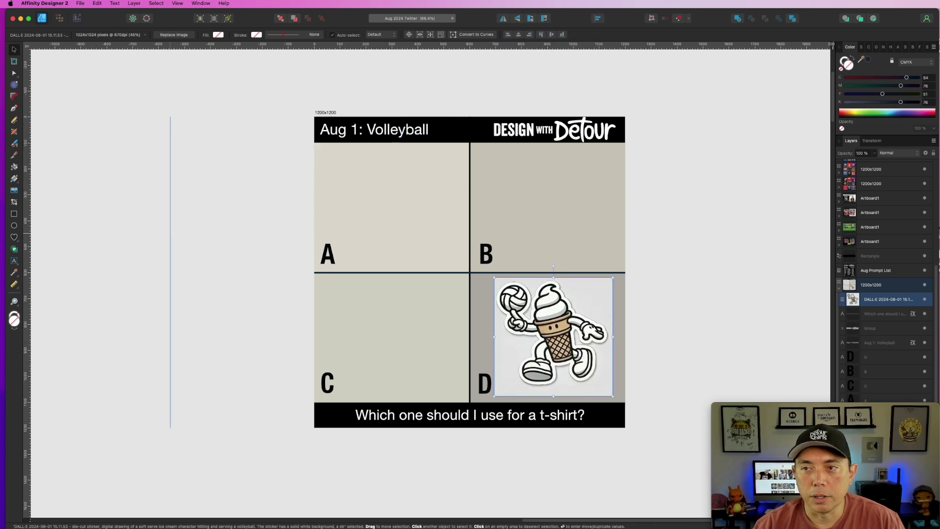
drag(832, 221, 442, 230)
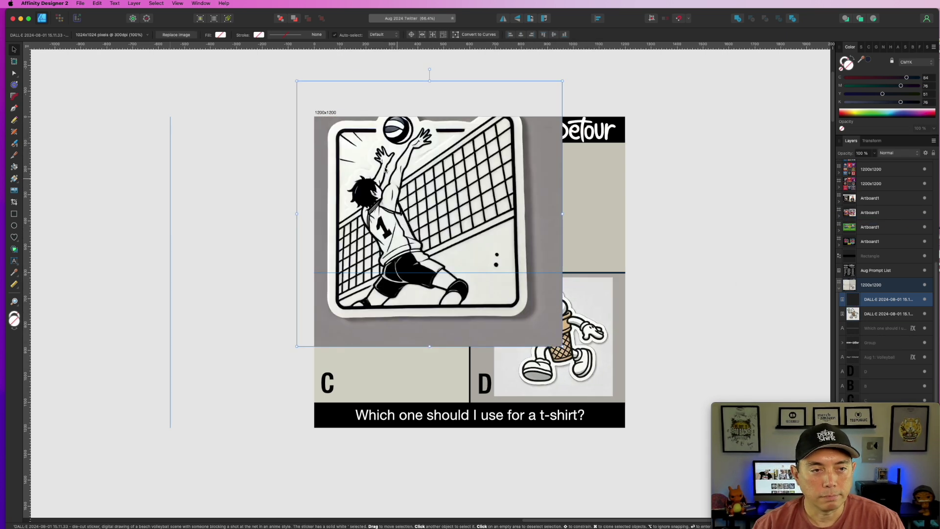
drag(562, 345, 439, 223)
drag(339, 162, 368, 219)
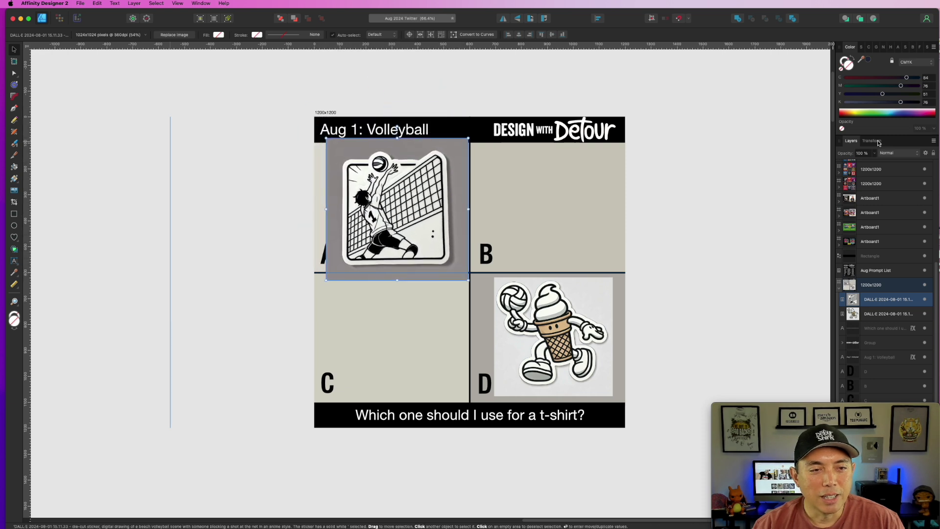
- Place the ace-of-spades sticker in quadrant C and the corgi, about 310 px, in quadrant B
drag(939, 218, 530, 216)
drag(660, 347, 514, 199)
drag(447, 146, 394, 340)
drag(939, 193, 530, 197)
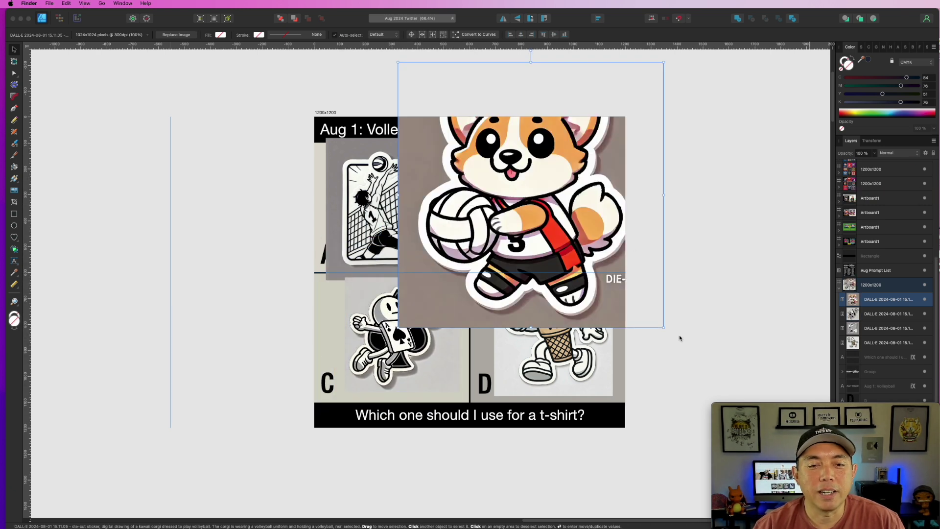
drag(663, 326, 550, 210)
drag(470, 162, 555, 243)
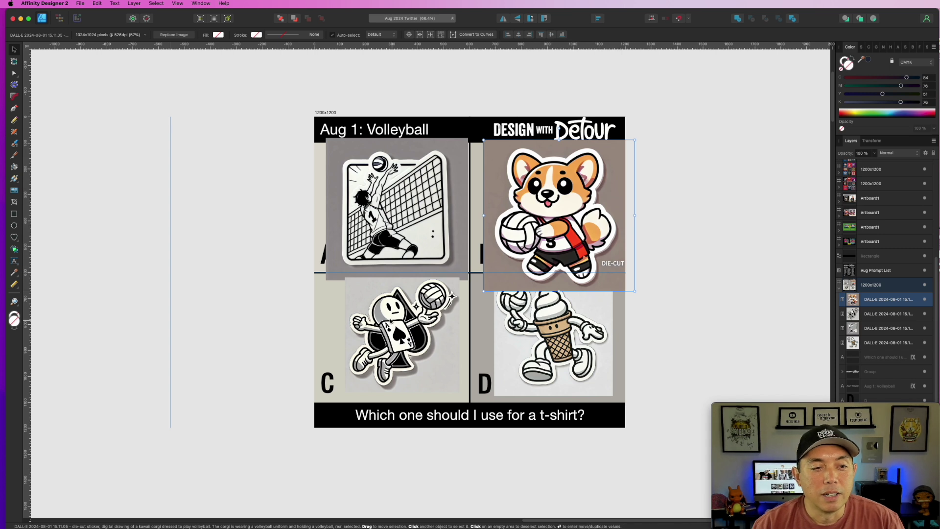
- Shrink the corgi and sticker A, enlarge sticker C, and nudge A and C into place
click(394, 337)
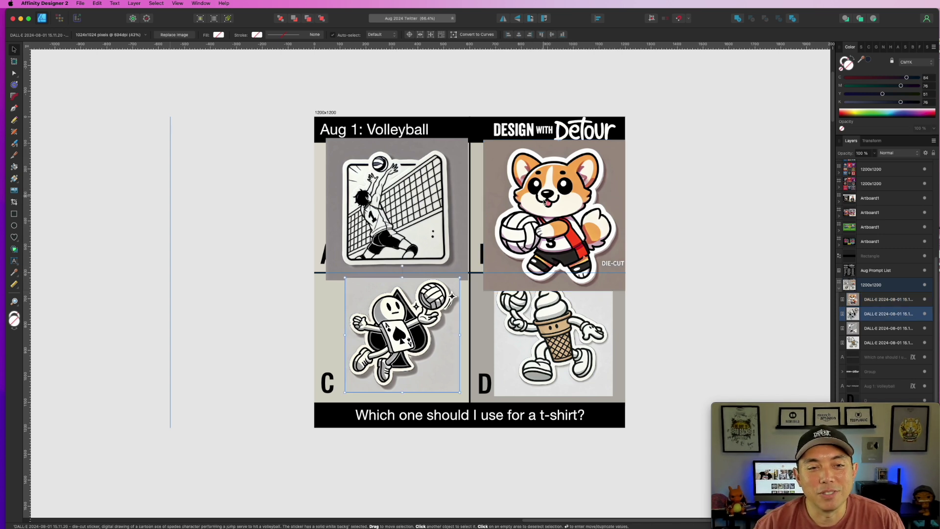
click(561, 201)
drag(626, 290, 604, 262)
click(450, 264)
drag(468, 280, 463, 272)
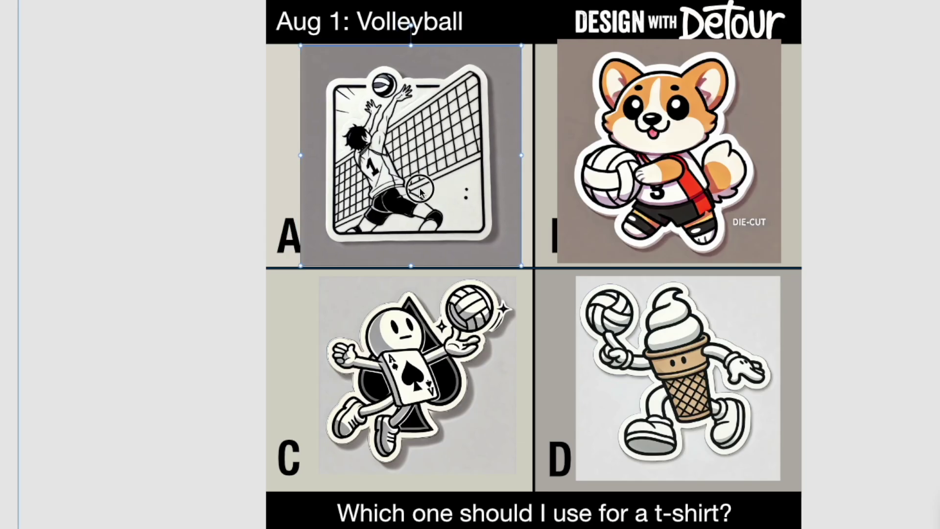
drag(421, 193, 425, 191)
drag(421, 381, 406, 379)
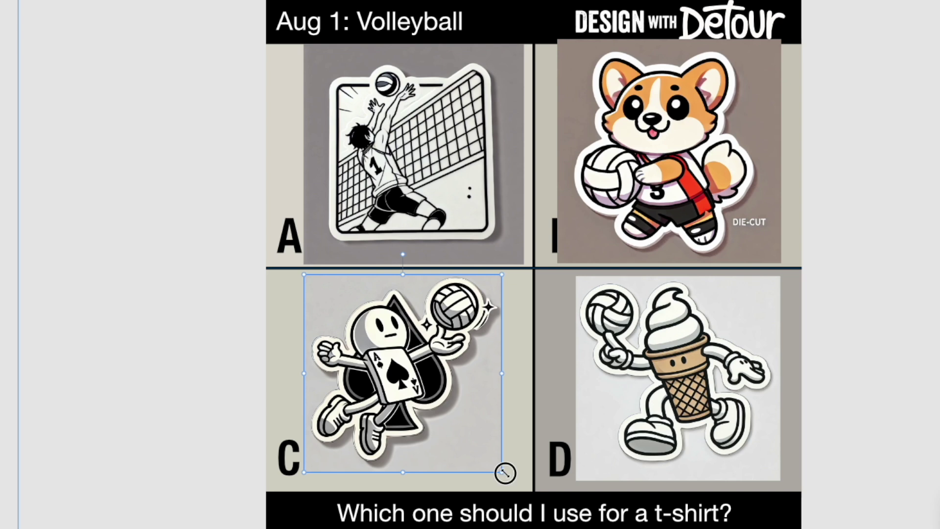
drag(502, 471, 519, 488)
drag(397, 169, 401, 168)
- Fill cell A's background with the grey sampled from sticker A's backdrop
click(290, 55)
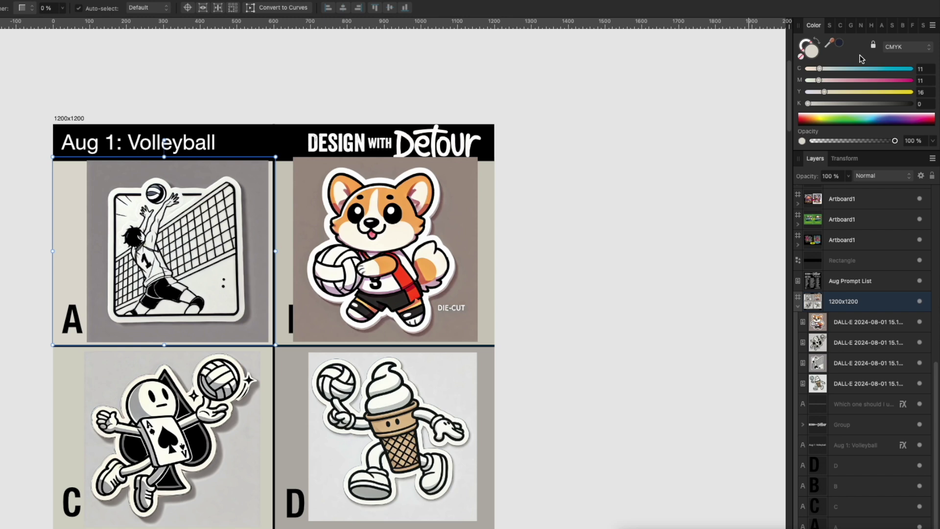
drag(841, 45, 247, 172)
click(841, 46)
click(635, 208)
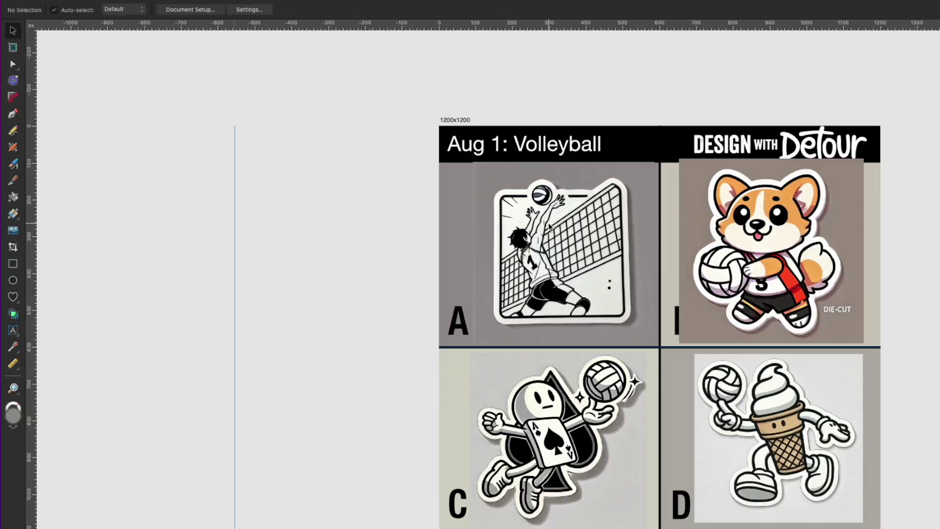
- Crop sticker A's edges inward, then enlarge it to fill panel A
click(164, 226)
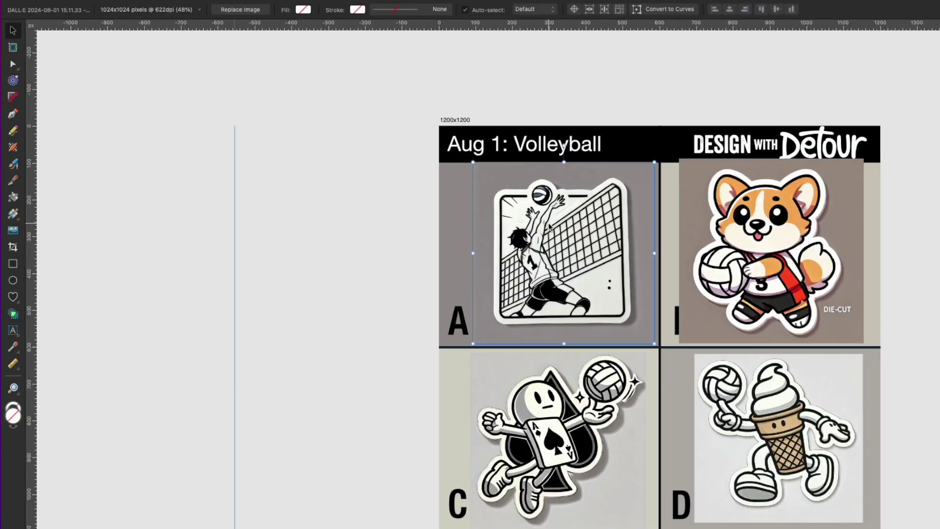
click(14, 247)
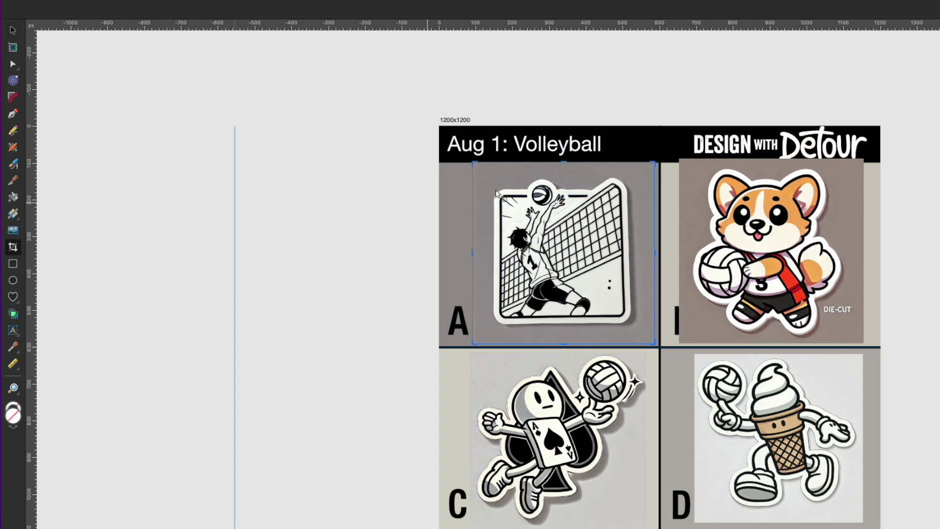
drag(473, 162, 486, 178)
drag(263, 340, 249, 332)
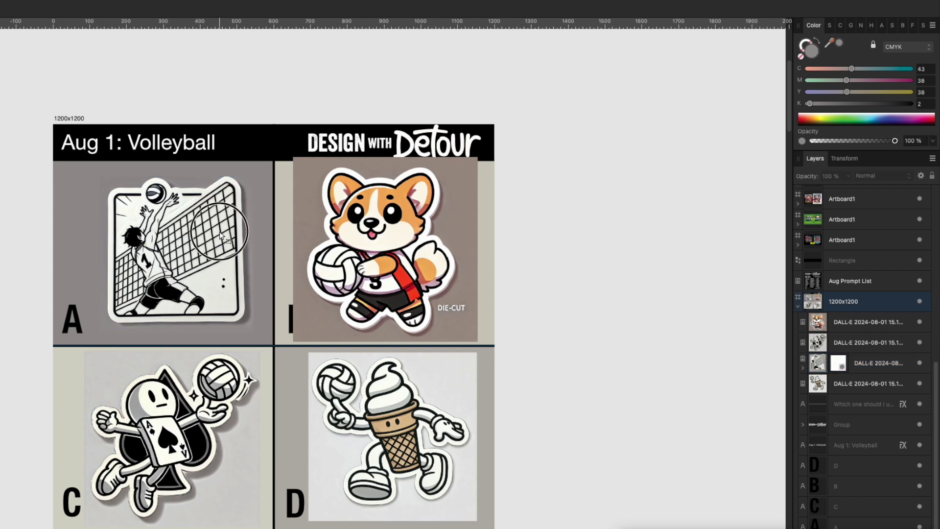
key(v)
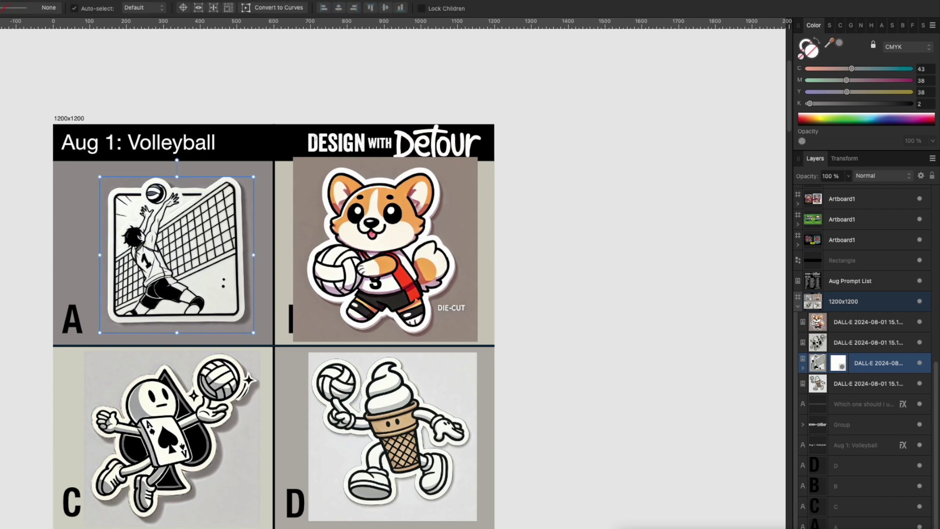
drag(99, 177, 89, 166)
drag(252, 337, 260, 340)
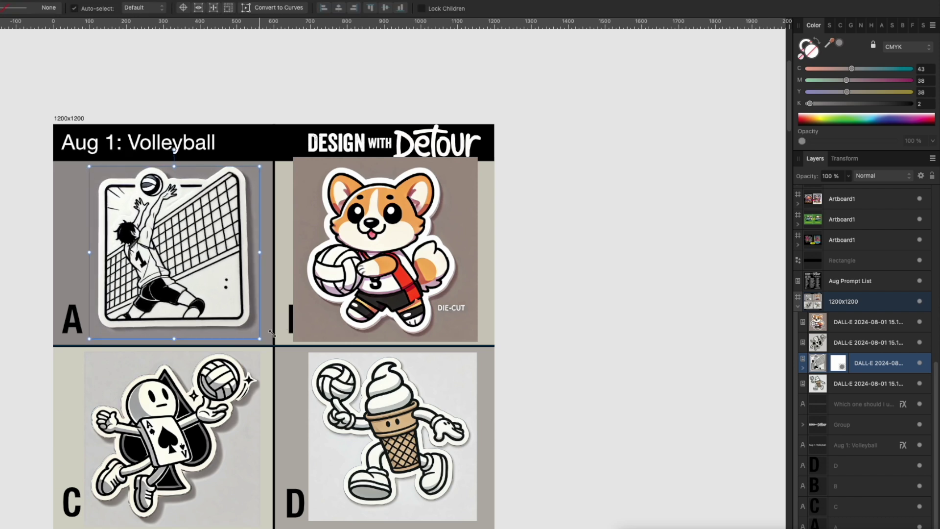
- Shrink the corgi sticker slightly and shift it right and down to reveal label B
click(389, 237)
drag(389, 237, 396, 241)
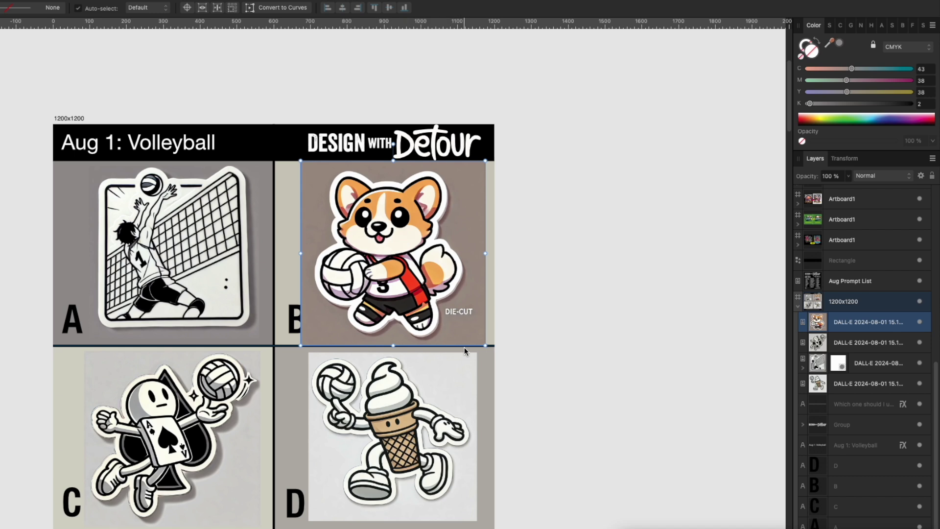
drag(485, 346, 478, 338)
drag(383, 253, 386, 256)
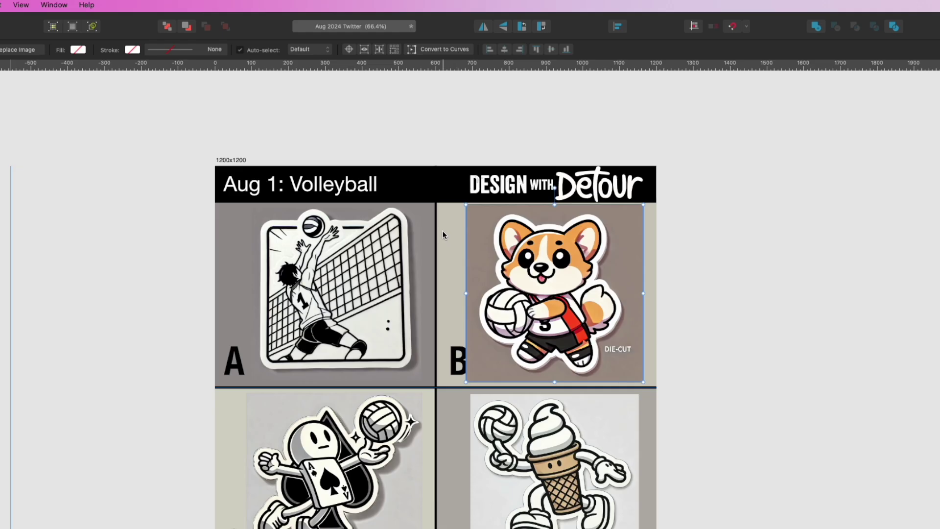
- Send cell B's background to the back and fill it with the corgi's sampled backdrop colour
click(448, 241)
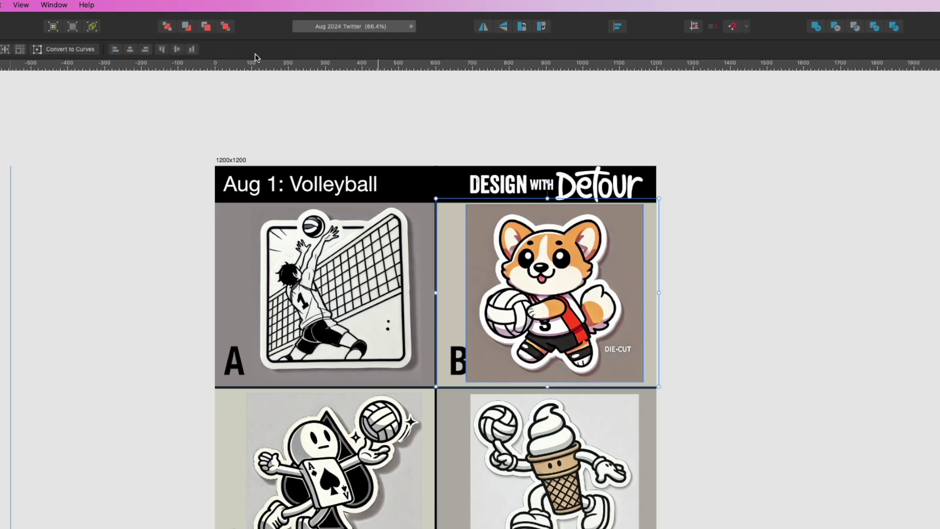
click(167, 30)
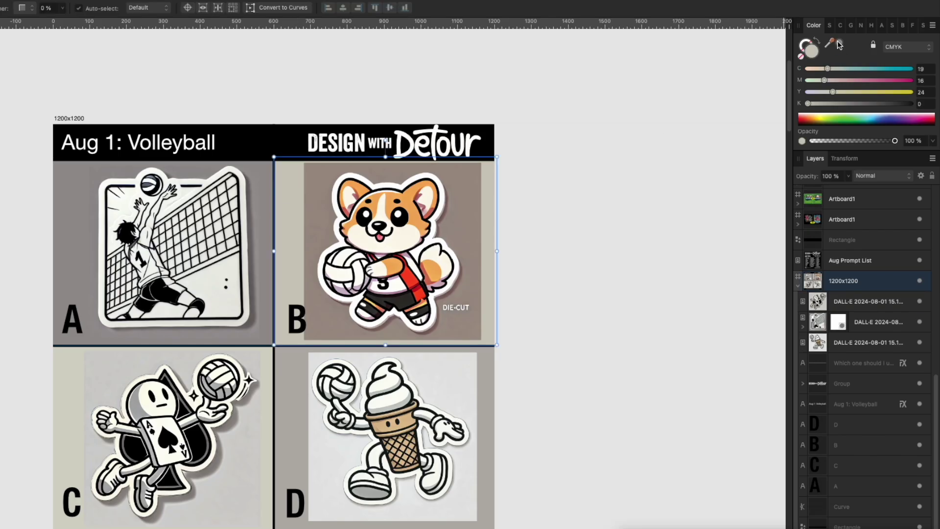
drag(839, 45, 794, 41)
click(839, 43)
click(627, 182)
- Fill cells C and D with colours sampled from their stickers' backdrops
click(194, 435)
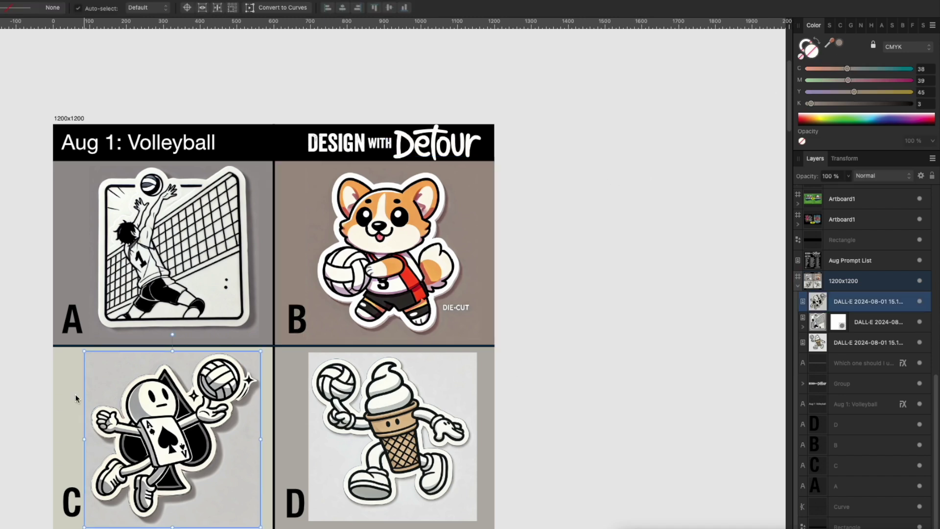
click(69, 390)
drag(839, 43, 104, 369)
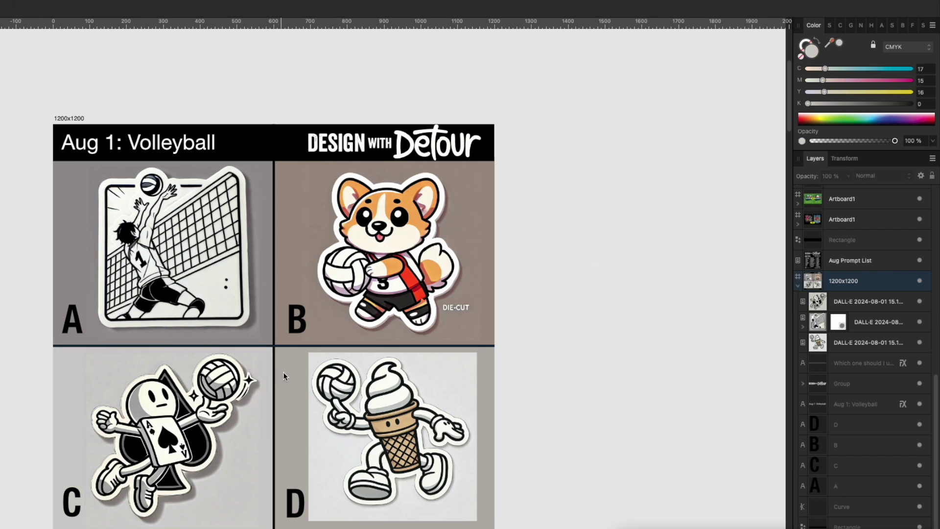
click(283, 377)
drag(841, 45, 446, 377)
click(840, 44)
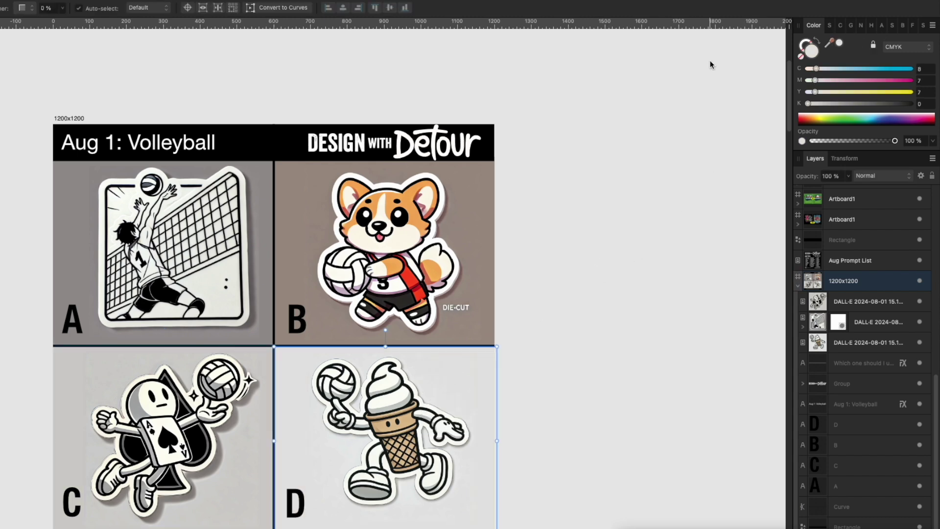
- Enlarge the ice-cream sticker and move it left and up within panel D
click(448, 394)
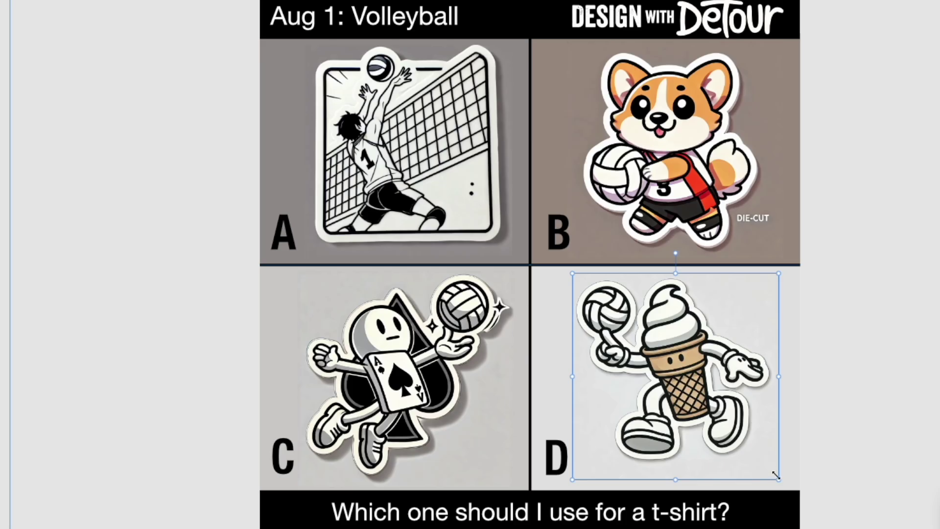
drag(477, 520, 485, 528)
drag(716, 399, 706, 396)
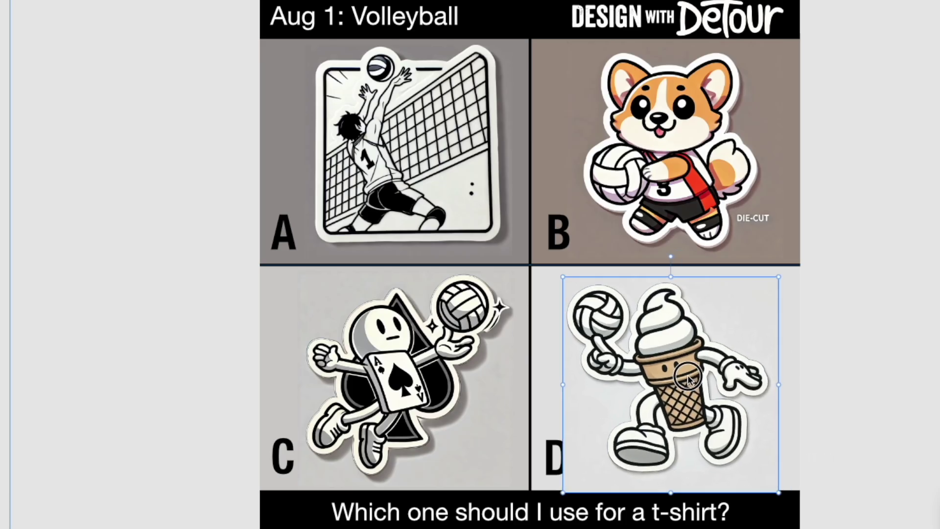
click(552, 356)
click(826, 254)
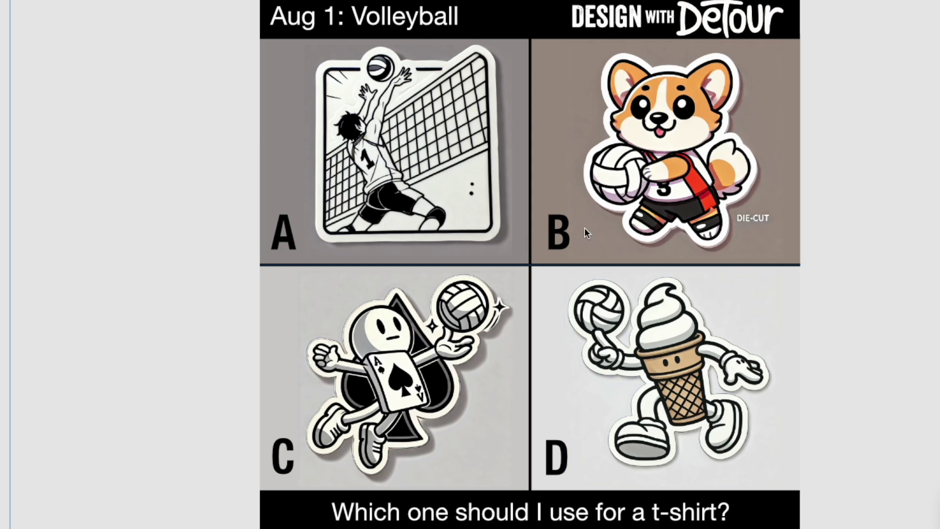
- Set the A and B label text to near-white, then deselect to review the post
click(283, 230)
shift+click(562, 225)
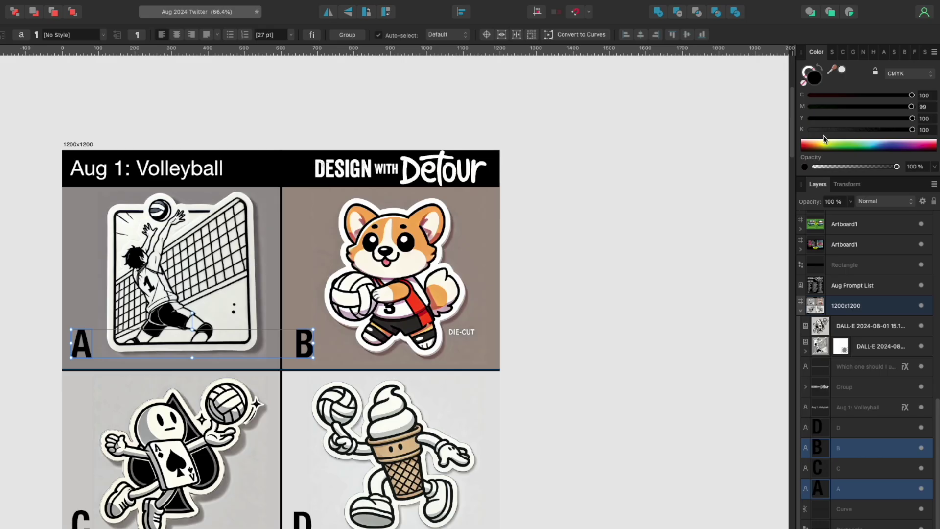
click(810, 129)
click(833, 140)
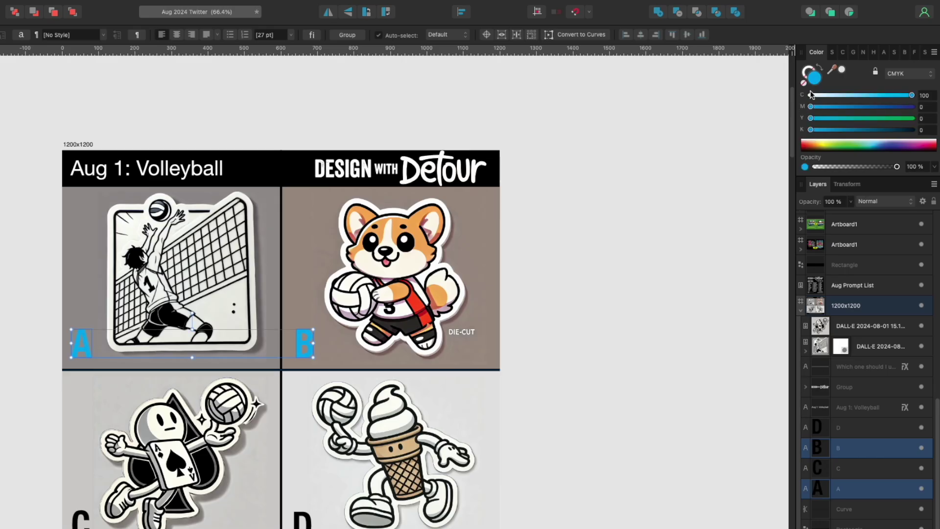
click(661, 175)
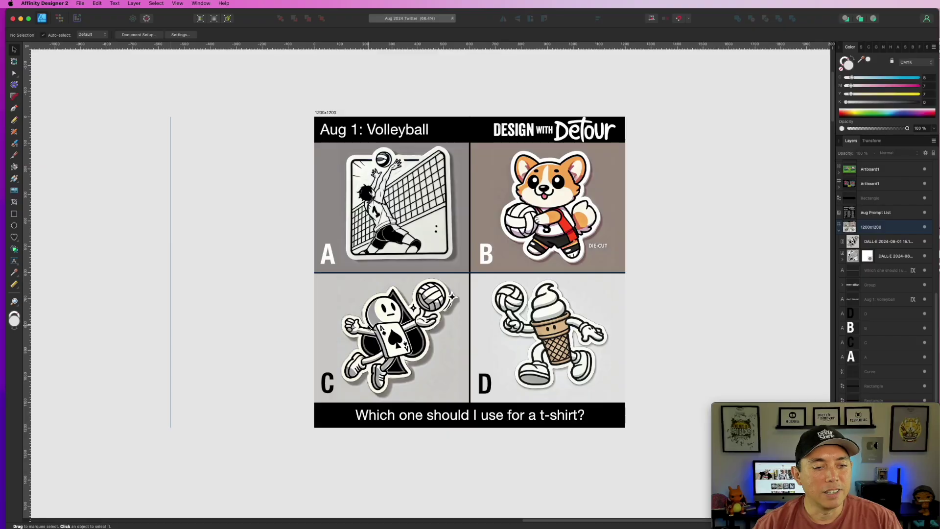
click(874, 326)
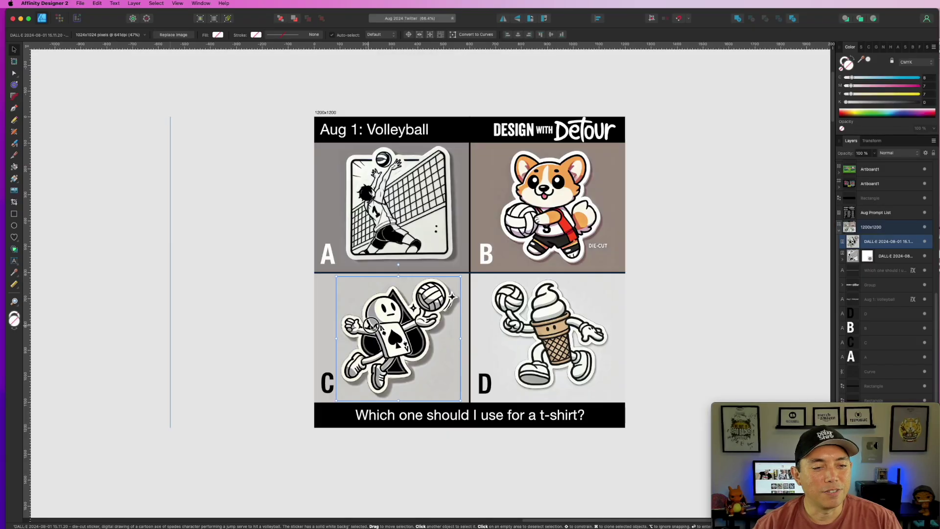
click(730, 208)
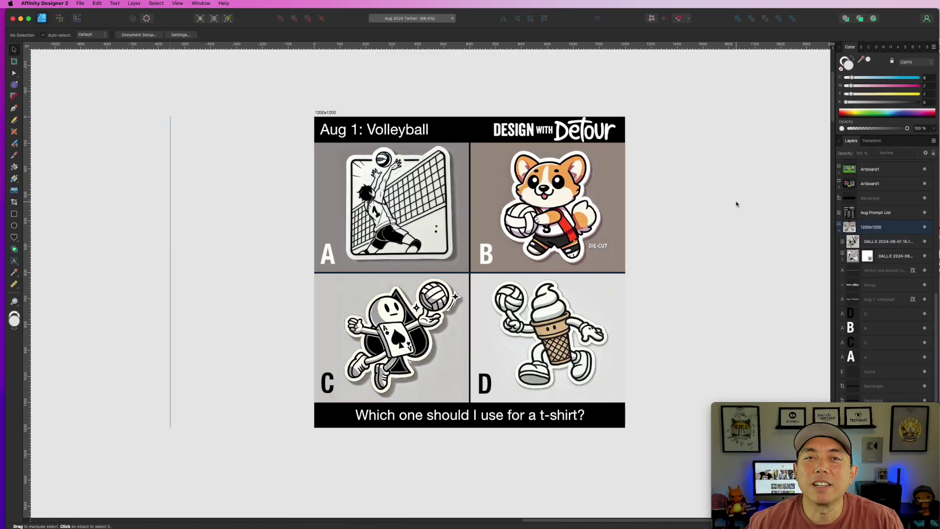